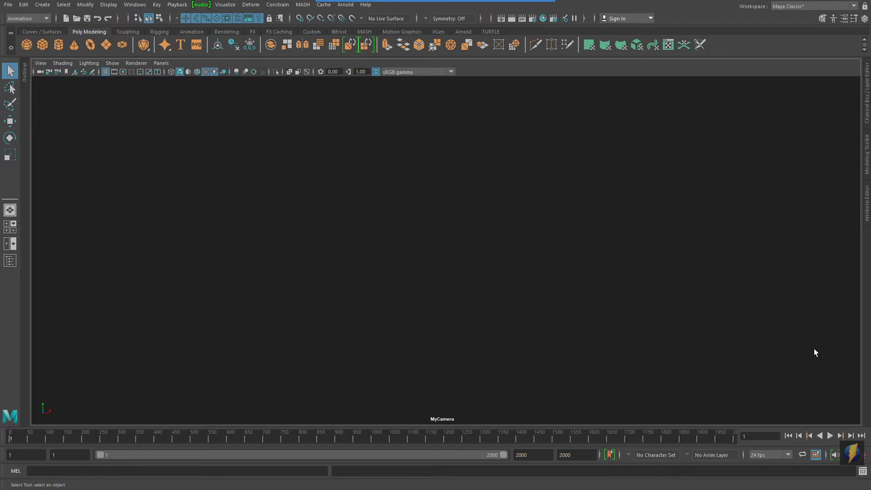
# - Play the intro animation through to its 'Ramps!' title and back to the seven textured garments
pyautogui.click(829, 436)
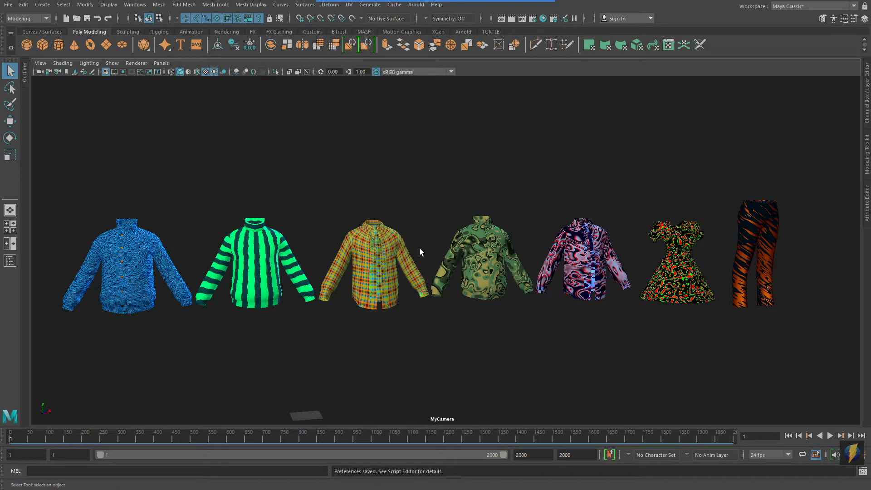
# - Move in on the blue, green, plaid and camo shirts to inspect their patterns
pyautogui.keyDown('alt'); pyautogui.moveTo(260, 272); pyautogui.dragTo(366, 292, button='middle'); pyautogui.keyUp('alt')
pyautogui.keyDown('alt'); pyautogui.moveTo(365, 292); pyautogui.dragTo(544, 295, button='right'); pyautogui.keyUp('alt')
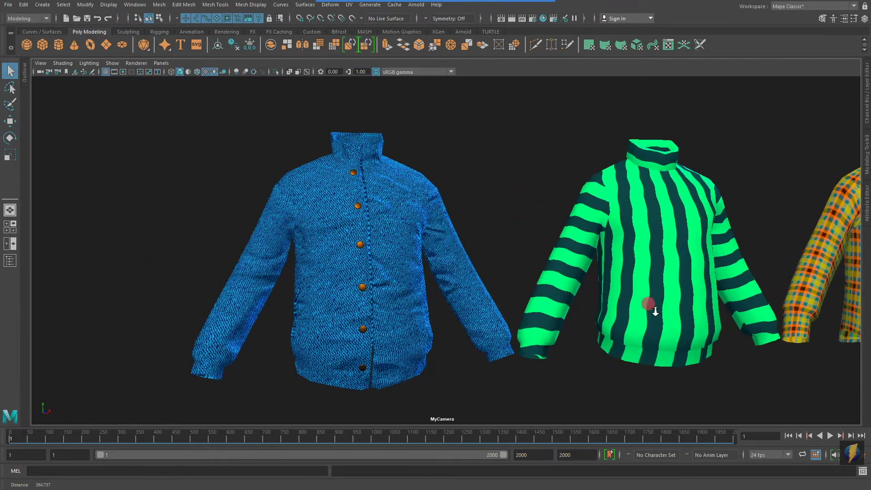
pyautogui.keyDown('alt'); pyautogui.moveTo(690, 303); pyautogui.dragTo(443, 311, button='middle'); pyautogui.keyUp('alt')
pyautogui.keyDown('alt'); pyautogui.moveTo(704, 327); pyautogui.dragTo(452, 317, button='middle'); pyautogui.keyUp('alt')
# - Pan across the swirl-patterned shirt, dress and striped pants, then bring up Hypershade
pyautogui.keyDown('alt'); pyautogui.moveTo(741, 358); pyautogui.dragTo(463, 352, button='middle'); pyautogui.keyUp('alt')
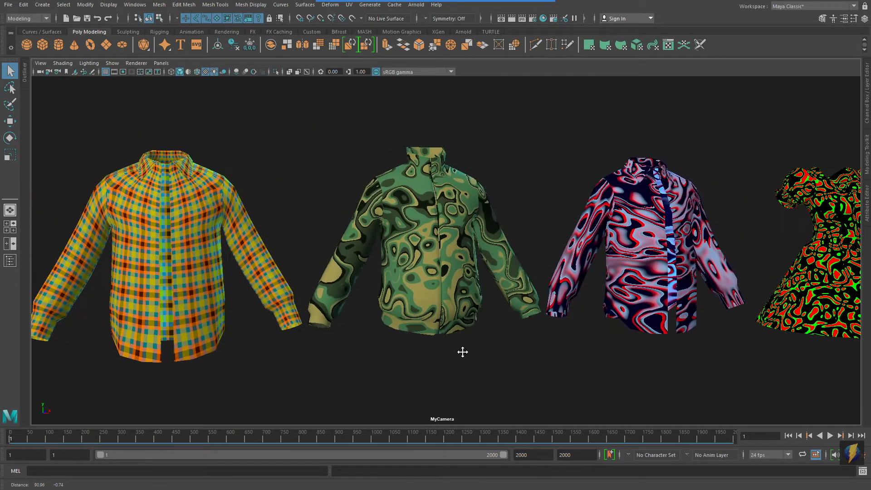
pyautogui.moveTo(734, 358)
pyautogui.keyDown('alt'); pyautogui.mouseDown(button='middle')
pyautogui.moveTo(699, 329)
pyautogui.moveTo(459, 345)
pyautogui.mouseUp(button='middle'); pyautogui.keyUp('alt')
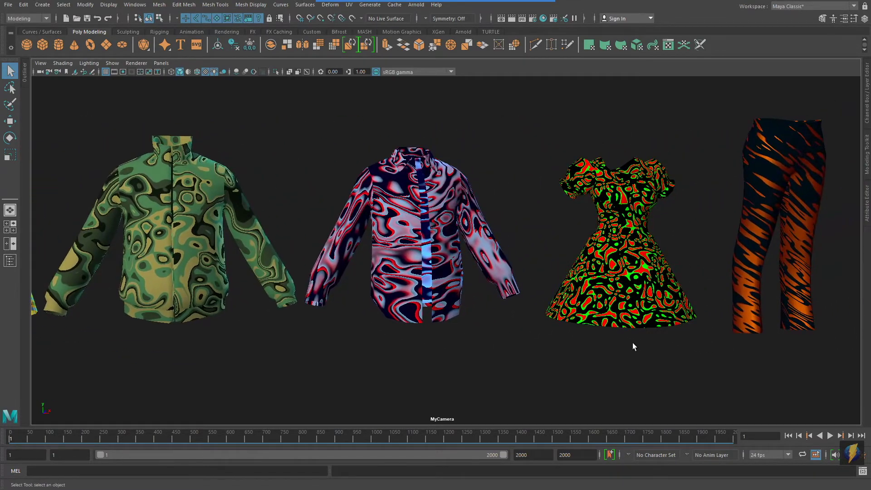
pyautogui.moveTo(731, 335)
pyautogui.keyDown('alt'); pyautogui.mouseDown(button='middle')
pyautogui.moveTo(467, 347)
pyautogui.moveTo(447, 358)
pyautogui.mouseUp(button='middle'); pyautogui.keyUp('alt')
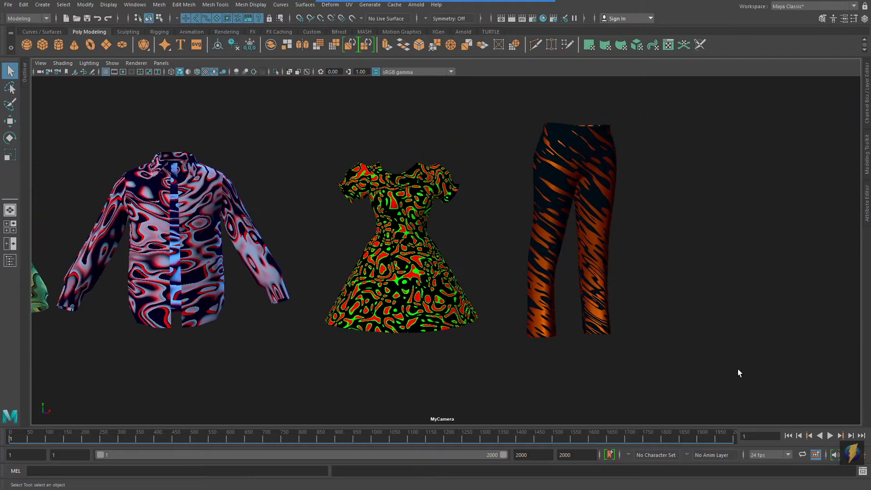
pyautogui.moveTo(740, 372)
pyautogui.keyDown('alt'); pyautogui.mouseDown(button='middle')
pyautogui.moveTo(576, 352)
pyautogui.moveTo(506, 381)
pyautogui.mouseUp(button='middle'); pyautogui.keyUp('alt')
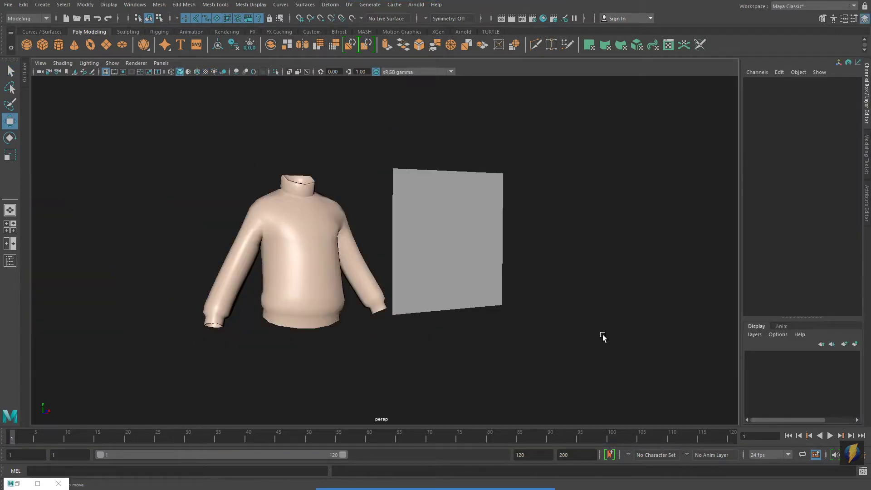
pyautogui.click(543, 19)
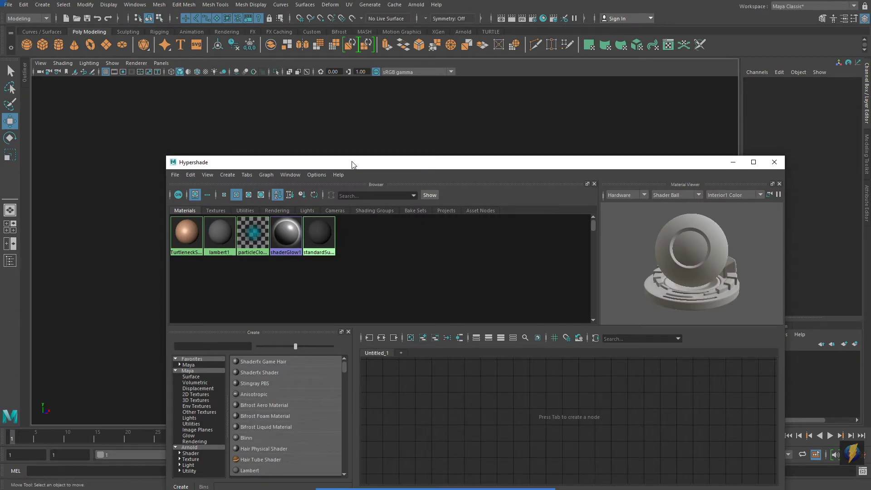
# - Create a new Lambert material and rename it myRampMat
pyautogui.moveTo(353, 164); pyautogui.dragTo(353, 110)
pyautogui.click(273, 416)
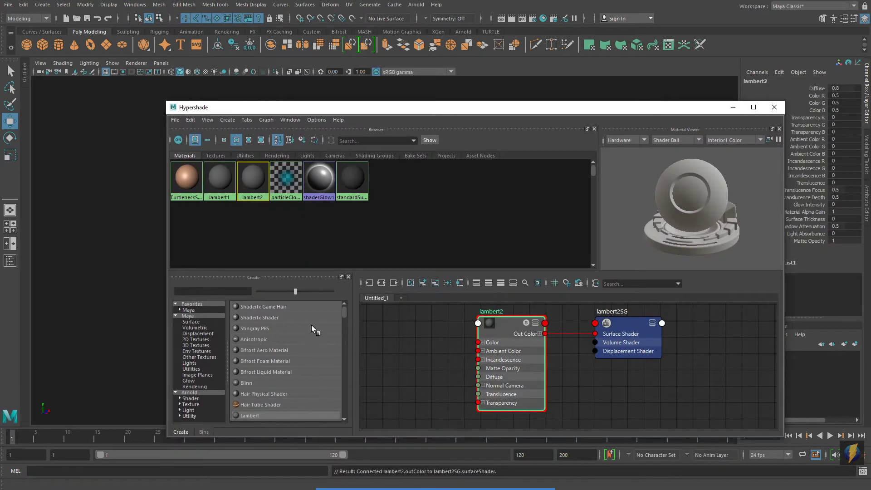
pyautogui.moveTo(308, 111); pyautogui.dragTo(337, 307)
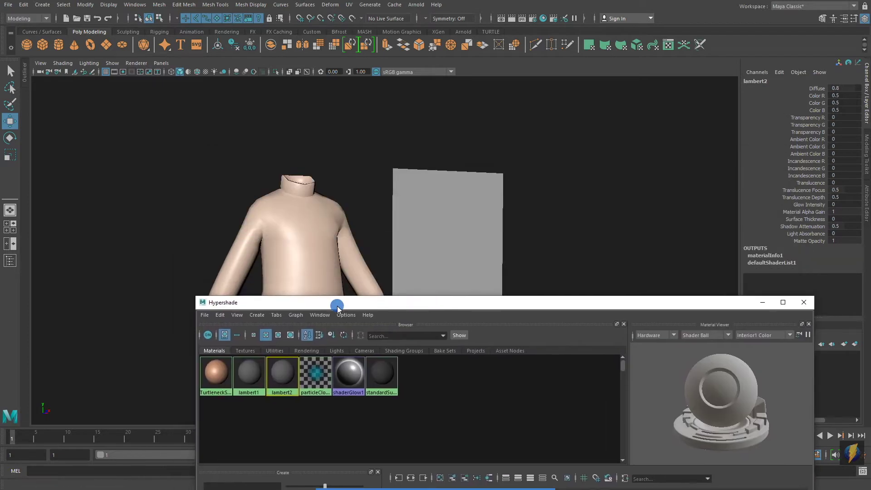
pyautogui.click(774, 82)
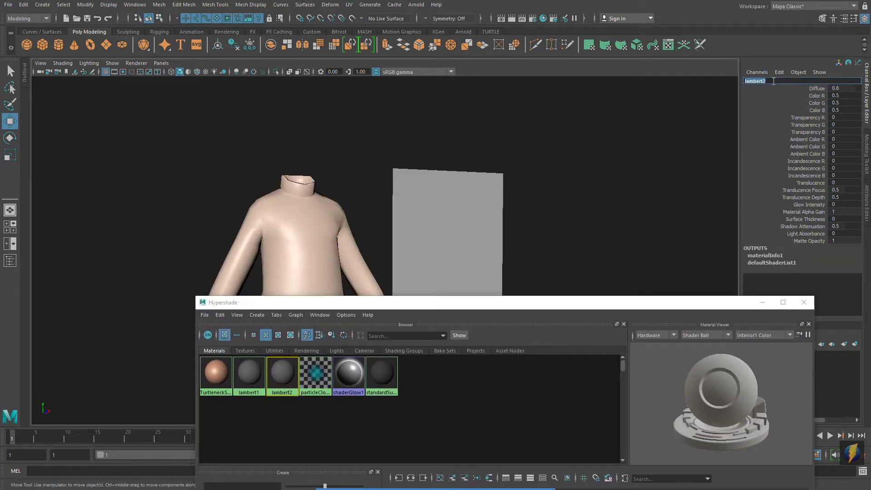
pyautogui.write('mv')
pyautogui.write('RampMat')
pyautogui.press('Return')
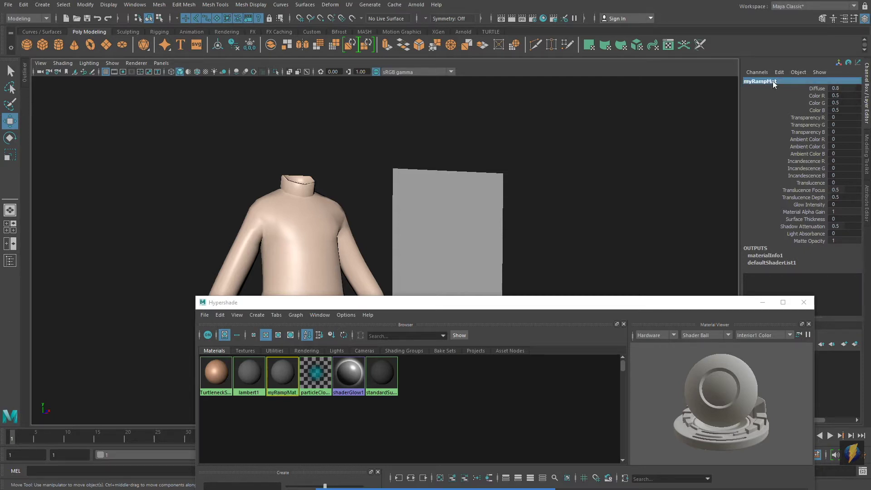
# - Apply myRampMat to the turtleneck and the plane
pyautogui.moveTo(286, 375); pyautogui.dragTo(300, 295, button='middle')
pyautogui.moveTo(286, 375); pyautogui.dragTo(417, 260, button='middle')
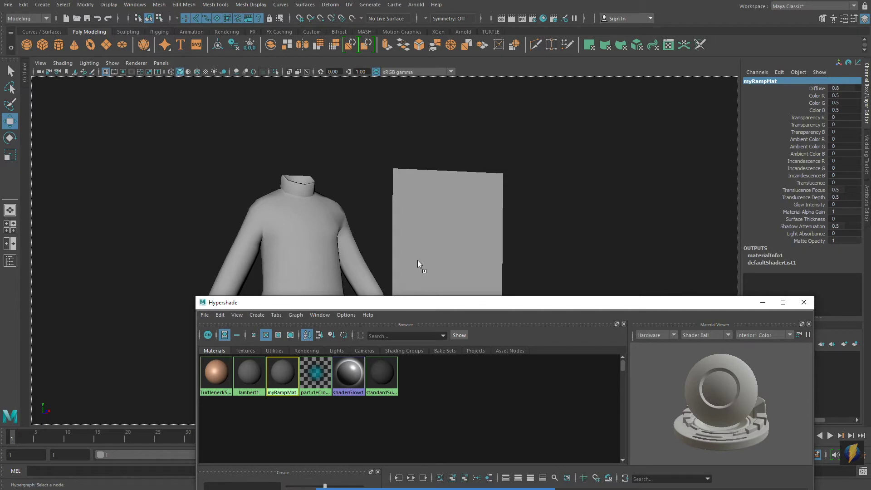
pyautogui.moveTo(414, 306); pyautogui.dragTo(356, 136)
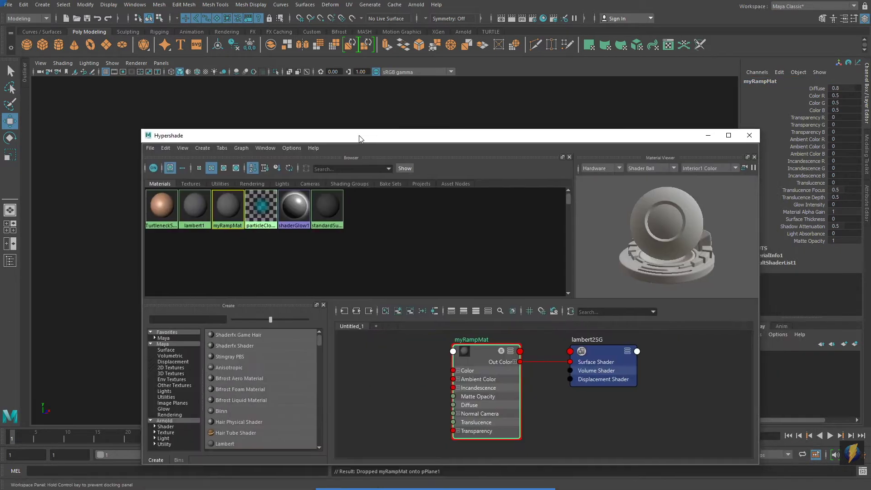
# - Connect a 2D Ramp texture (ramp1) to myRampMat's Color attribute
pyautogui.click(487, 375)
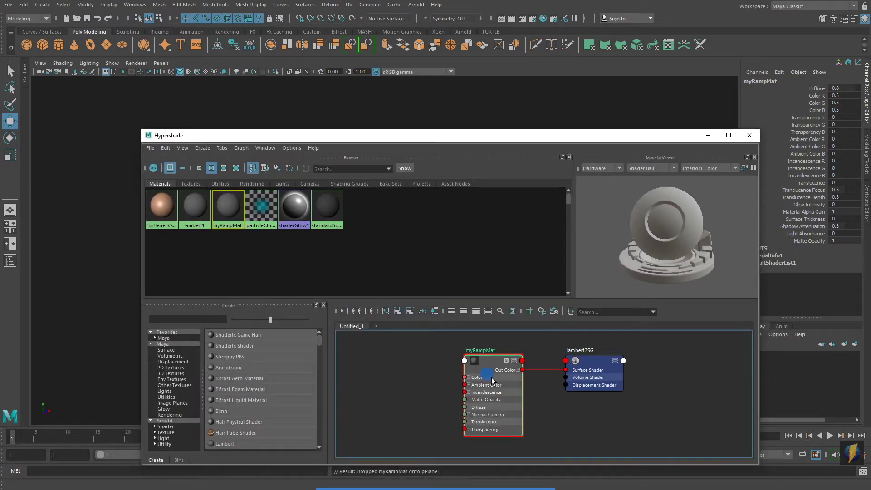
pyautogui.click(867, 209)
pyautogui.moveTo(650, 142); pyautogui.dragTo(592, 353)
pyautogui.click(848, 181)
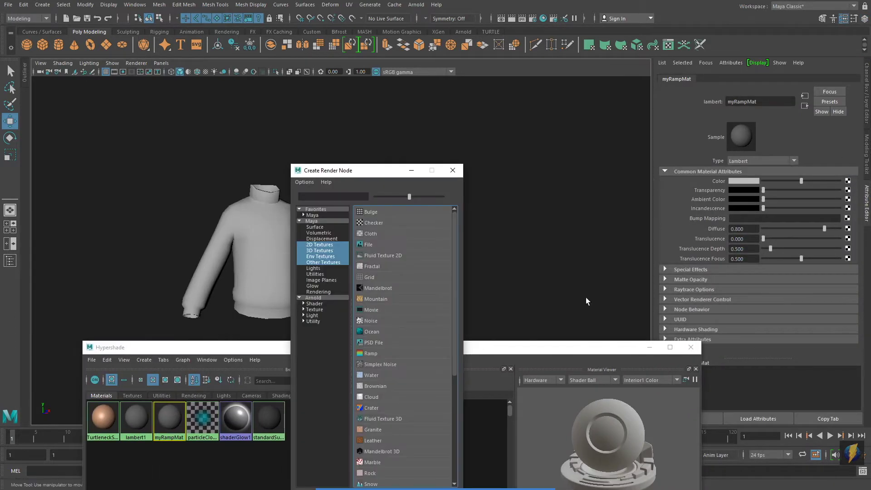
pyautogui.click(308, 245)
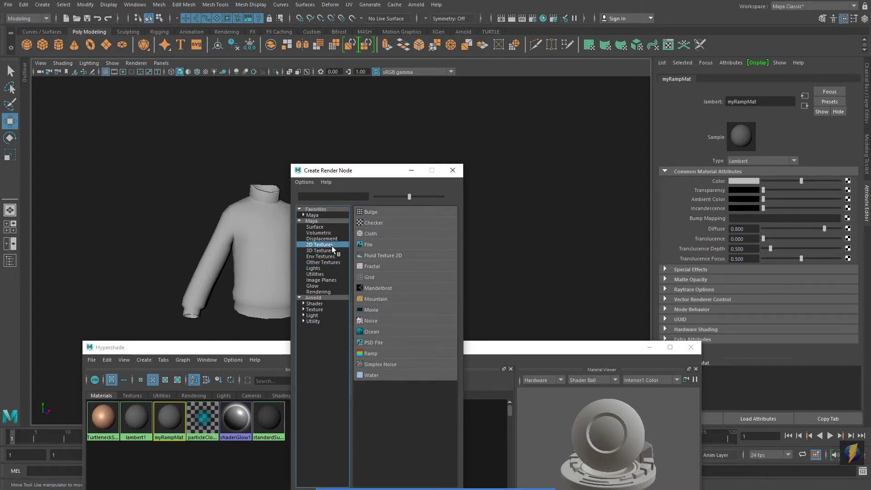
pyautogui.click(371, 353)
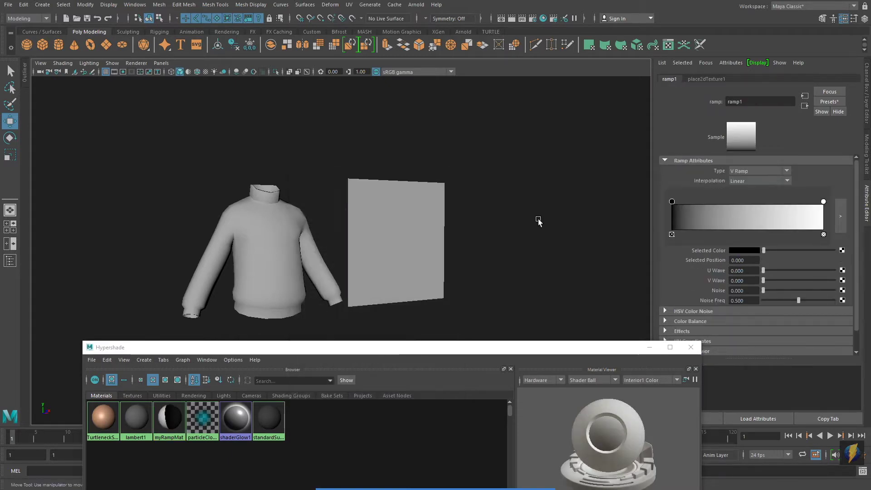
pyautogui.moveTo(400, 243)
pyautogui.keyDown('alt'); pyautogui.mouseDown(button='right')
pyautogui.moveTo(434, 228)
pyautogui.moveTo(461, 235)
pyautogui.mouseUp(button='right'); pyautogui.keyUp('alt')
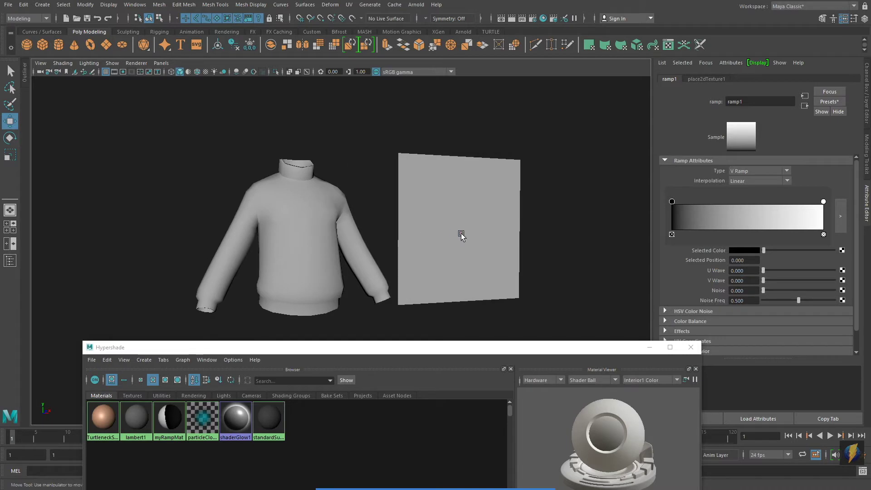
# - Switch to textured display (6) and close Hypershade to show the black-to-white gradient
pyautogui.press('6')
pyautogui.moveTo(482, 219)
pyautogui.keyDown('alt'); pyautogui.mouseDown()
pyautogui.moveTo(498, 227)
pyautogui.moveTo(472, 231)
pyautogui.mouseUp(); pyautogui.keyUp('alt')
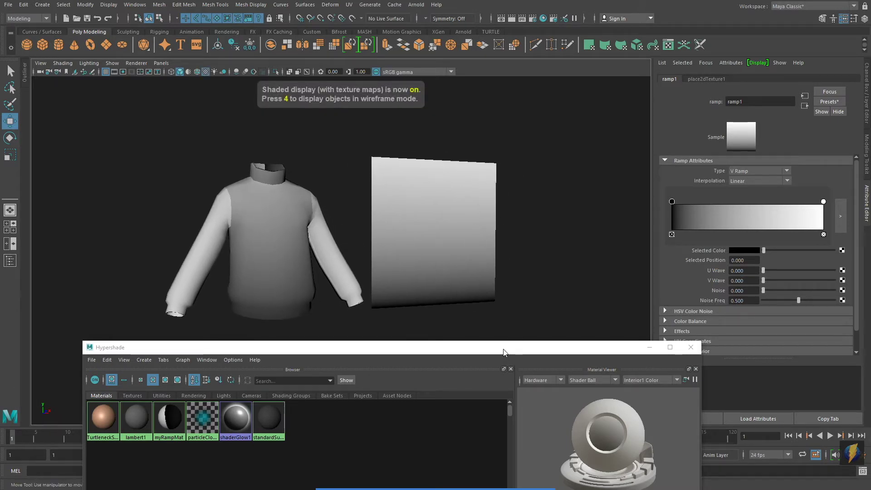
pyautogui.click(692, 348)
pyautogui.keyDown('alt'); pyautogui.moveTo(504, 285); pyautogui.dragTo(406, 296); pyautogui.keyUp('alt')
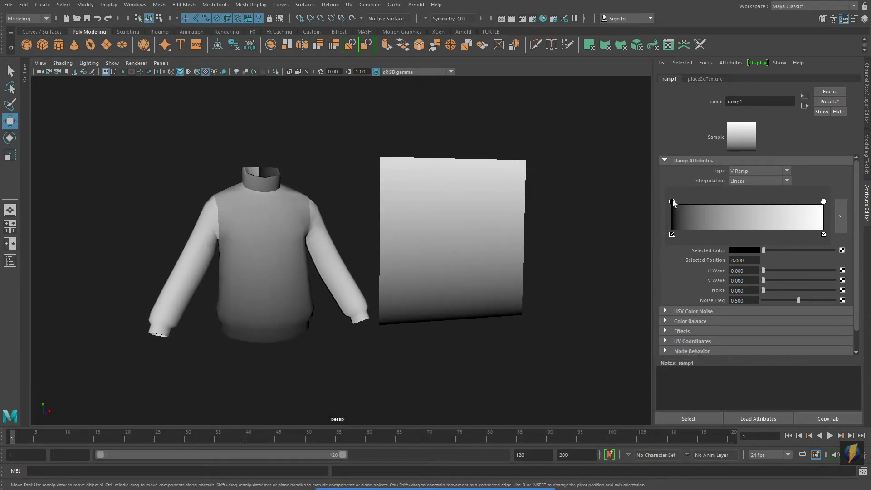
# - Test-drag the ramp's black and white colour markers, then return to selection mode
pyautogui.moveTo(673, 203)
pyautogui.mouseDown()
pyautogui.moveTo(791, 206)
pyautogui.moveTo(676, 207)
pyautogui.moveTo(692, 212)
pyautogui.mouseUp()
pyautogui.moveTo(823, 202)
pyautogui.mouseDown()
pyautogui.moveTo(689, 210)
pyautogui.moveTo(826, 211)
pyautogui.mouseUp()
pyautogui.press('q')
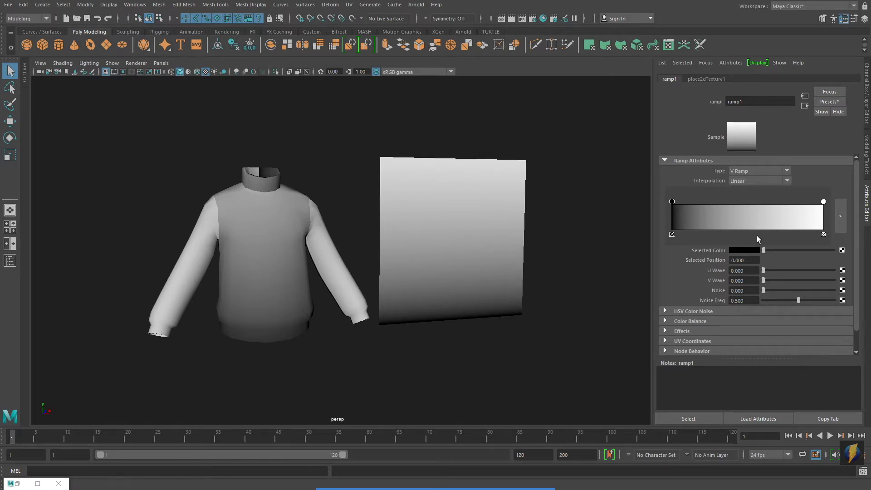
# - Make the ramp's start colour red and its end colour yellow
pyautogui.click(743, 250)
pyautogui.click(740, 232)
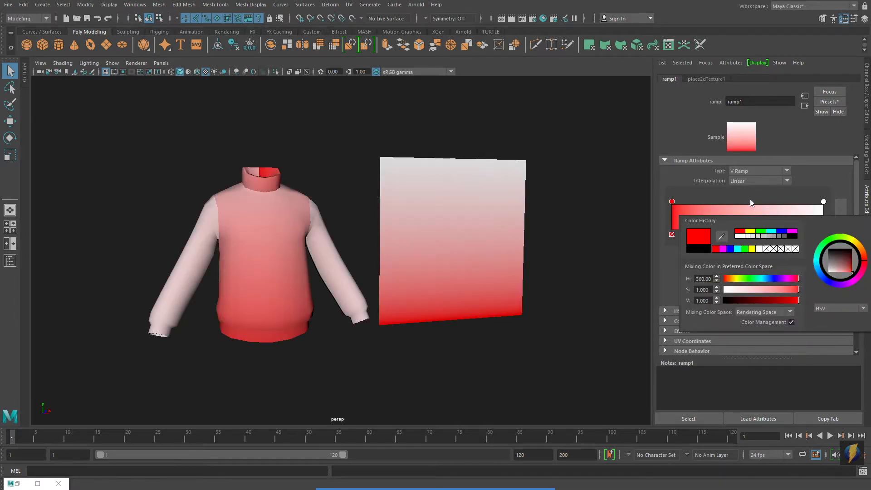
pyautogui.click(823, 202)
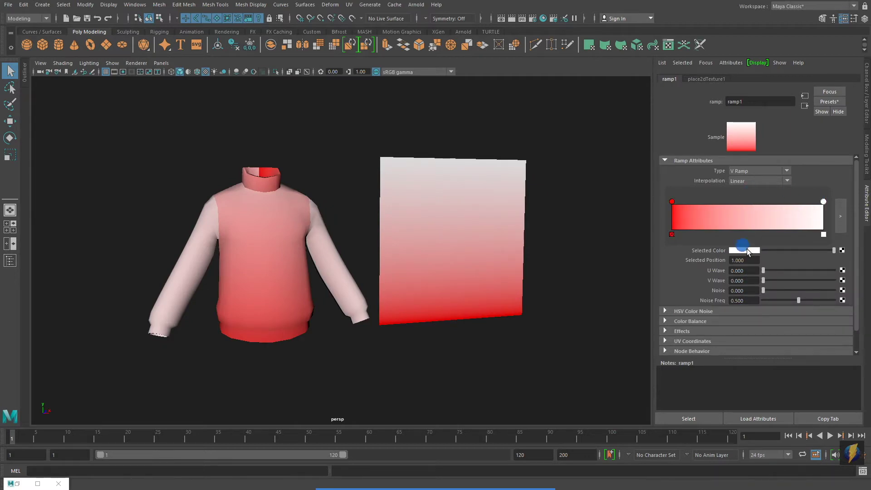
pyautogui.click(744, 250)
pyautogui.click(739, 229)
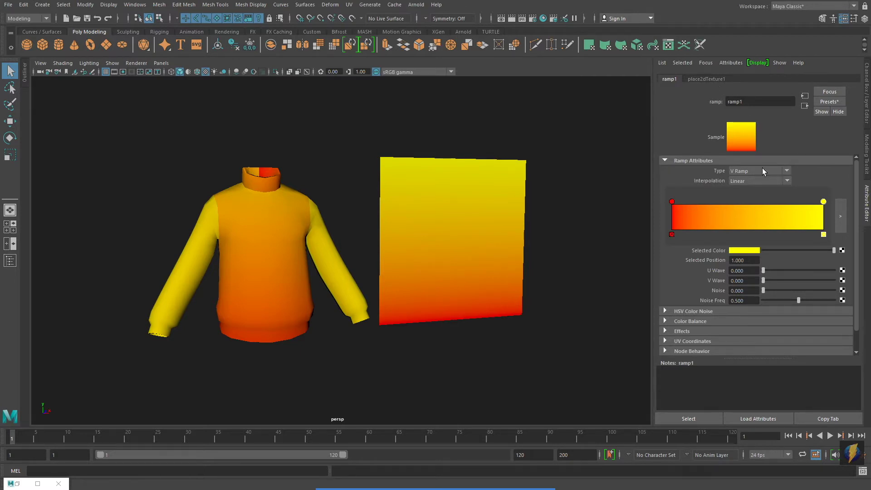
# - Try the U Ramp type, then switch the ramp back to V Ramp
pyautogui.click(787, 171)
pyautogui.click(757, 189)
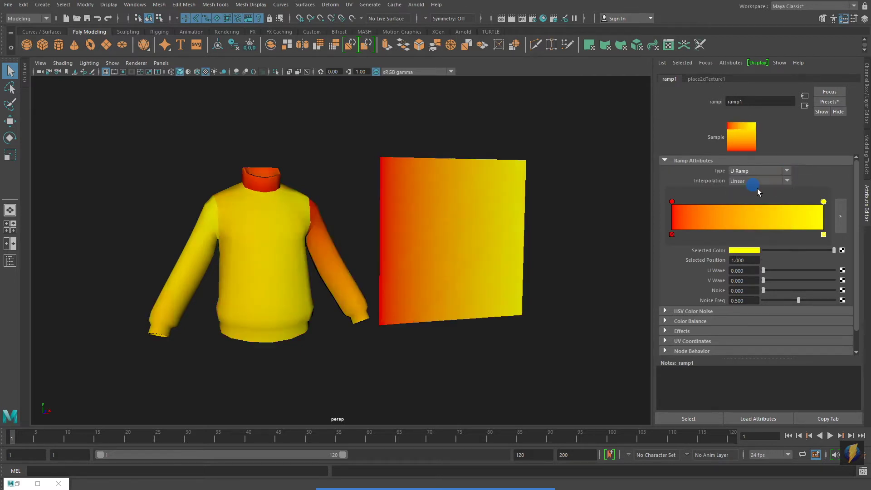
pyautogui.click(789, 172)
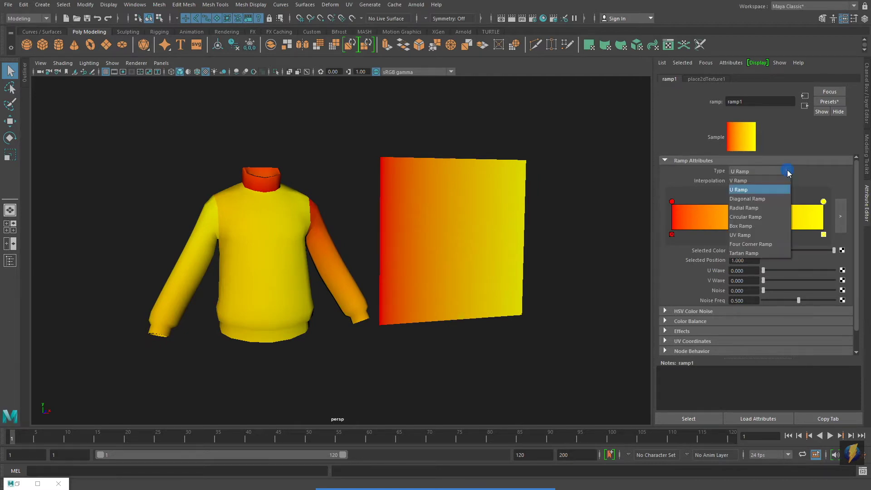
pyautogui.click(763, 179)
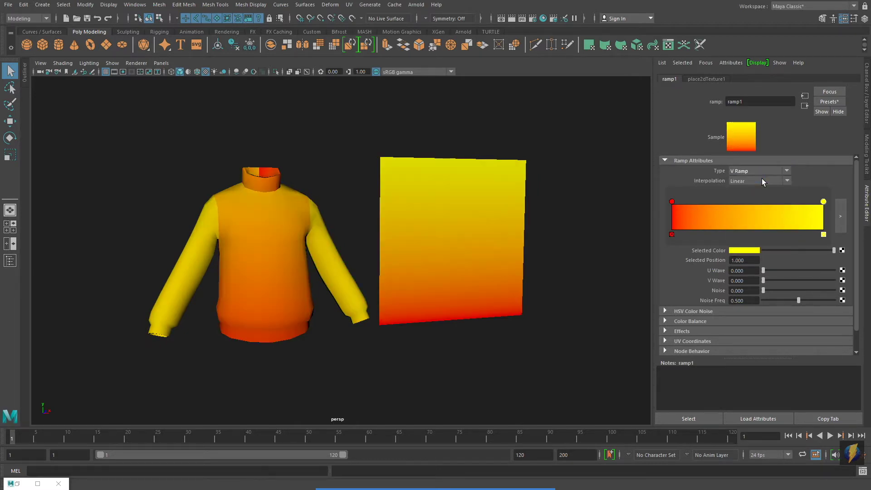
pyautogui.click(706, 79)
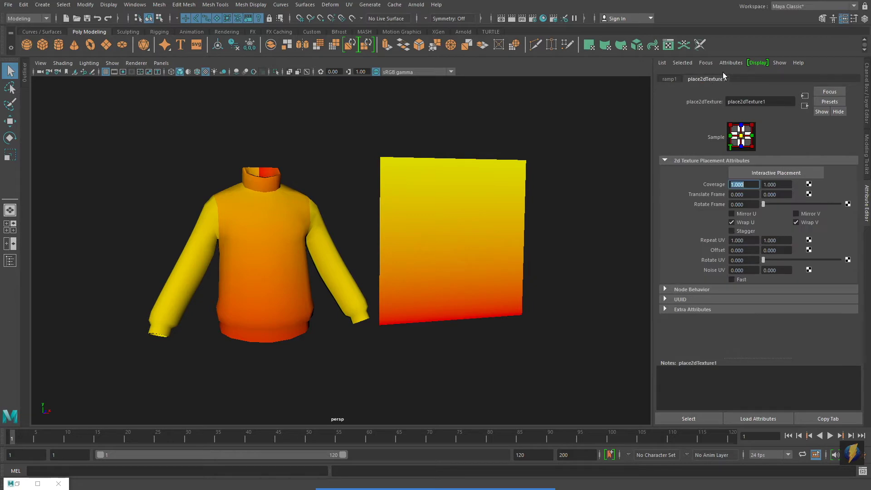
# - Set place2dTexture1's Repeat UV to 1 by 5, tiling the ramp into five bands
pyautogui.click(670, 79)
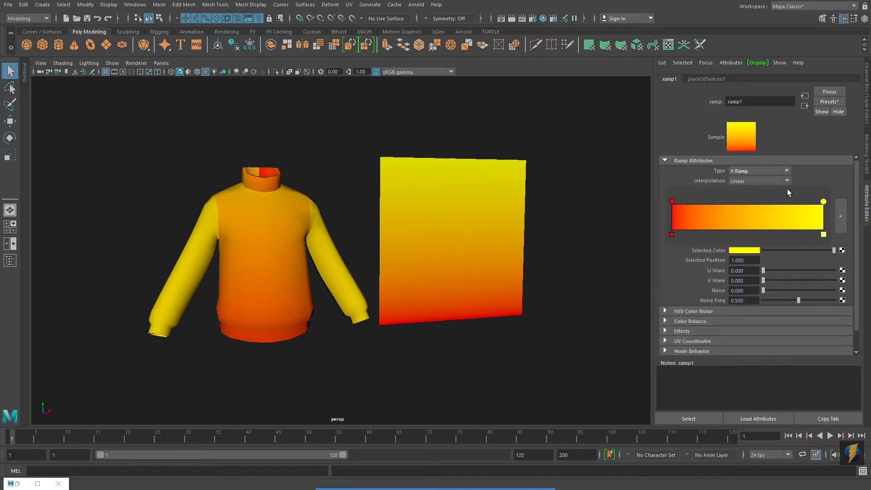
pyautogui.click(707, 79)
pyautogui.click(787, 238)
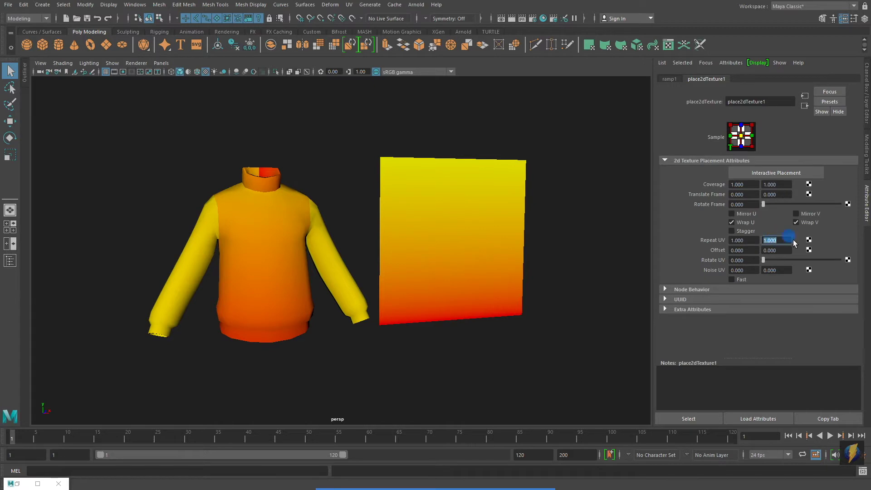
pyautogui.write('5')
pyautogui.press('Return')
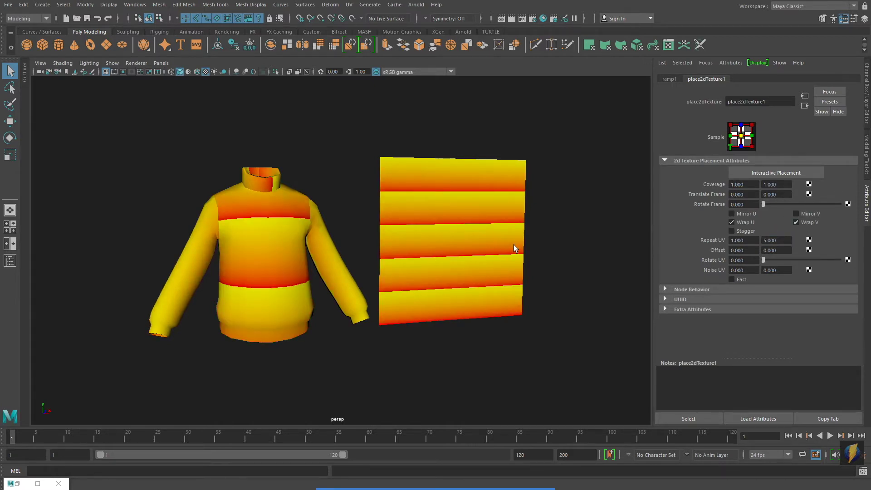
pyautogui.moveTo(515, 247)
pyautogui.keyDown('alt'); pyautogui.mouseDown()
pyautogui.moveTo(462, 237)
pyautogui.moveTo(437, 244)
pyautogui.moveTo(519, 244)
pyautogui.mouseUp(); pyautogui.keyUp('alt')
pyautogui.scroll(5, 274, 272)
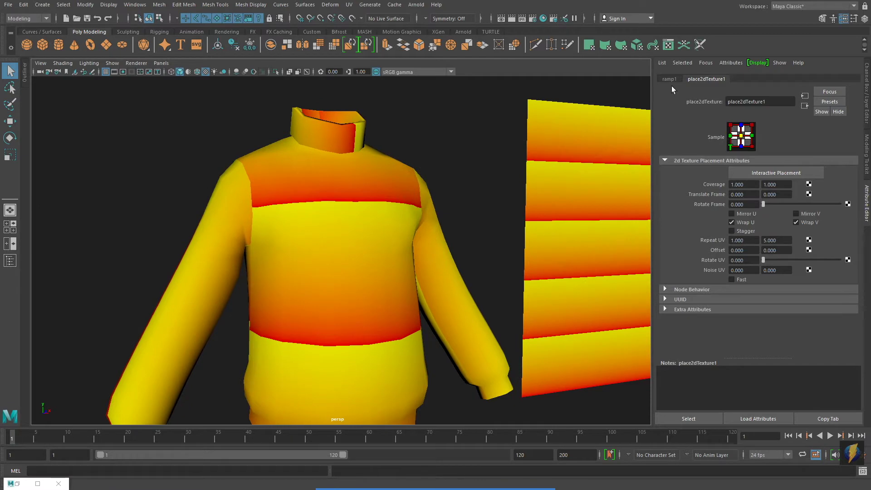
# - Move the yellow stop to the ramp's middle and add a red stop at the top end
pyautogui.click(669, 79)
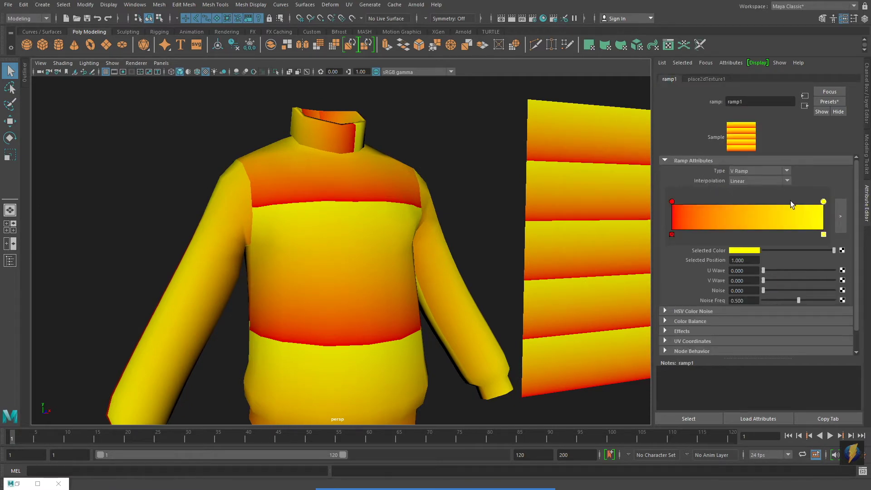
pyautogui.moveTo(824, 201); pyautogui.dragTo(752, 200)
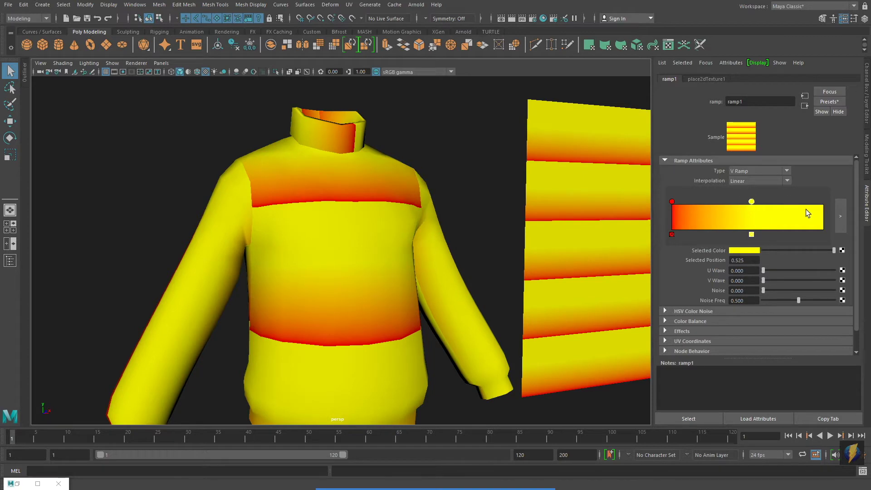
pyautogui.moveTo(806, 209); pyautogui.dragTo(845, 217)
pyautogui.click(756, 252)
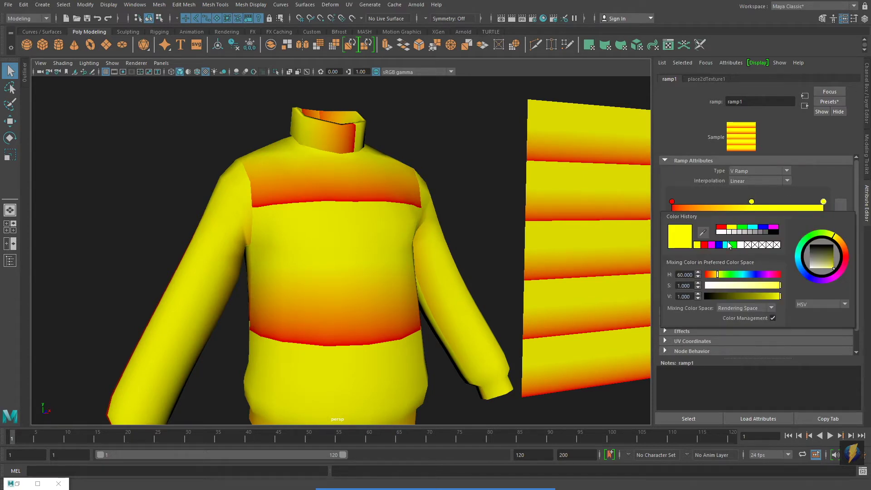
pyautogui.click(722, 227)
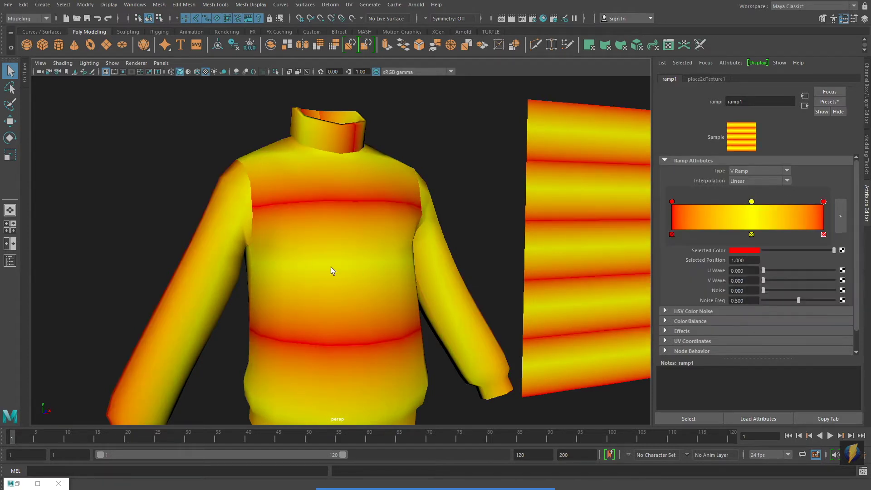
# - Slide the yellow stop down to about 0.169 and reframe the sweater and plane
pyautogui.moveTo(751, 201); pyautogui.dragTo(747, 201)
pyautogui.keyDown('alt'); pyautogui.moveTo(469, 247); pyautogui.dragTo(311, 234, button='right'); pyautogui.keyUp('alt')
pyautogui.keyDown('alt'); pyautogui.moveTo(312, 234); pyautogui.dragTo(428, 230); pyautogui.keyUp('alt')
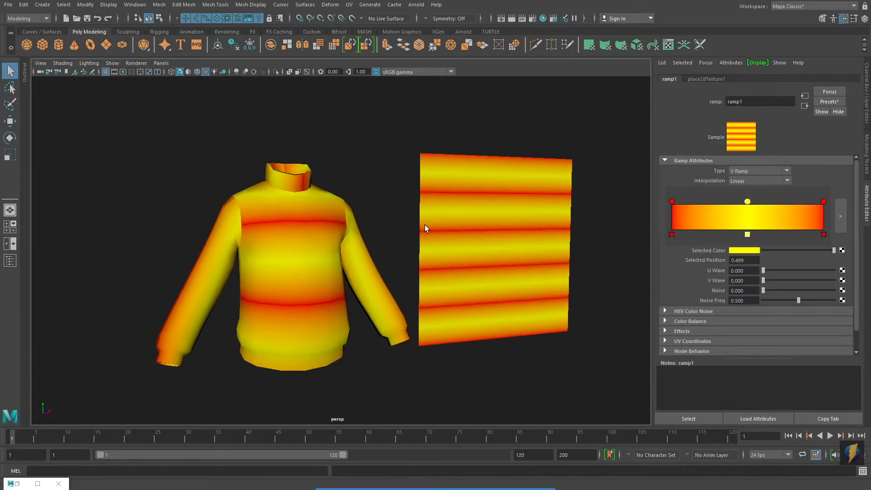
pyautogui.keyDown('alt'); pyautogui.moveTo(428, 230); pyautogui.dragTo(451, 219, button='middle'); pyautogui.keyUp('alt')
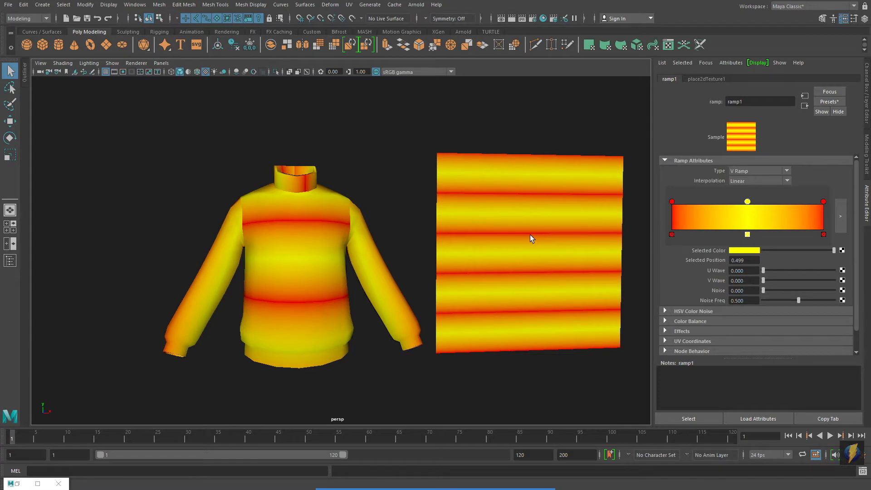
pyautogui.keyDown('alt'); pyautogui.moveTo(530, 235); pyautogui.dragTo(494, 231, button='middle'); pyautogui.keyUp('alt')
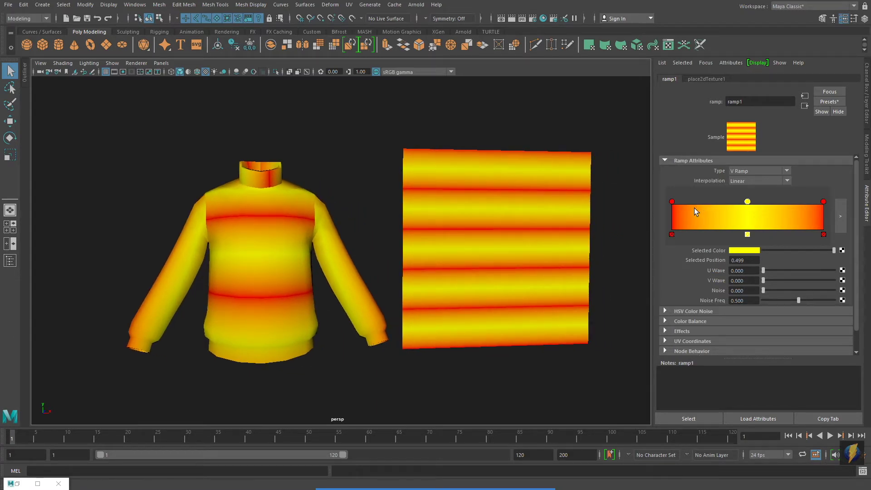
pyautogui.moveTo(747, 201); pyautogui.dragTo(694, 203)
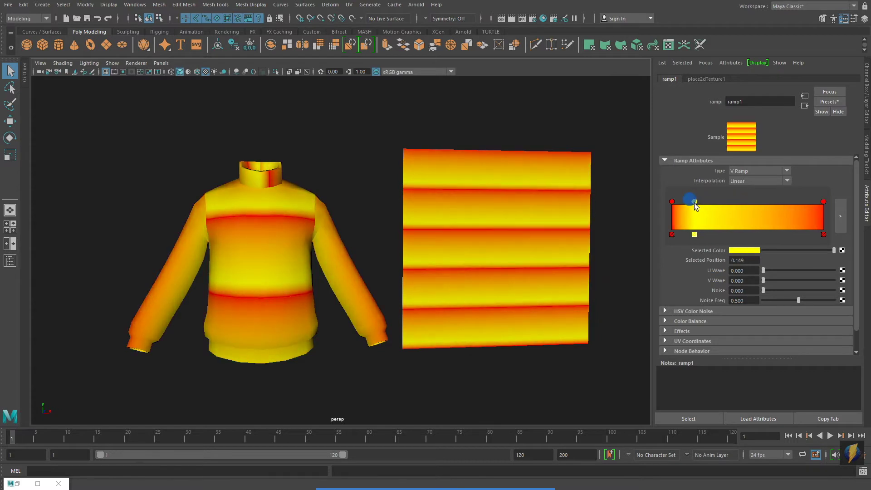
# - Add four ramp stops at about 0.32, 0.49, 0.67 and 0.87
pyautogui.click(720, 210)
pyautogui.click(746, 208)
pyautogui.click(773, 206)
pyautogui.click(803, 208)
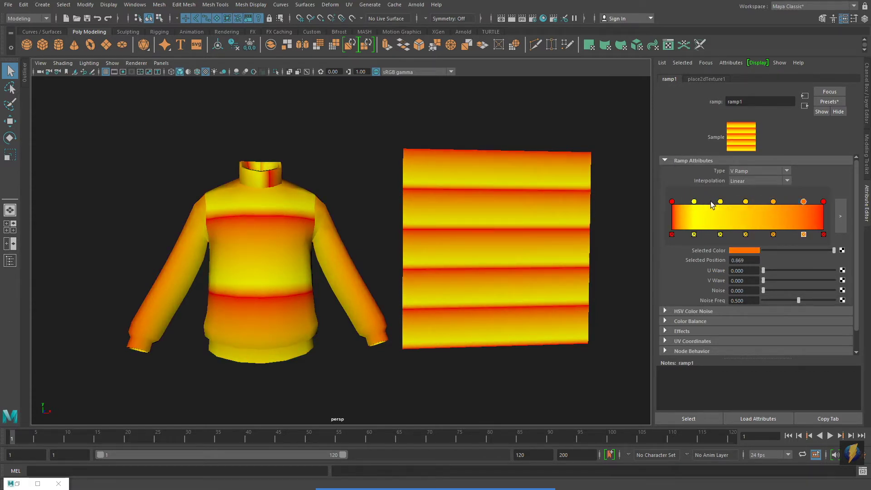
# - Colour the four new stops green, cyan, blue and magenta from Color History
pyautogui.click(720, 201)
pyautogui.click(753, 251)
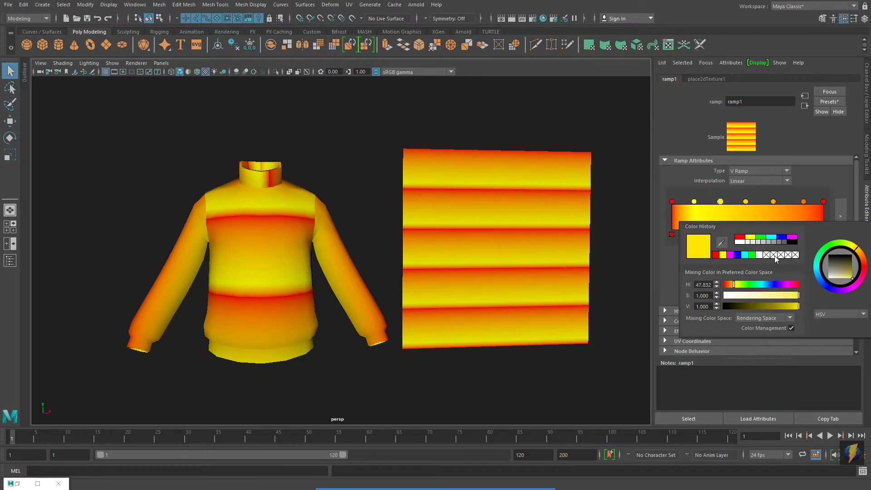
pyautogui.click(760, 237)
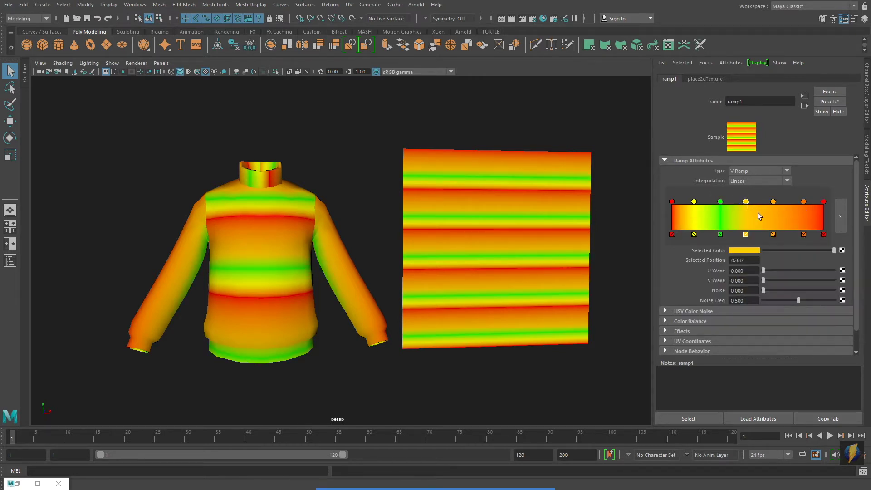
pyautogui.click(747, 249)
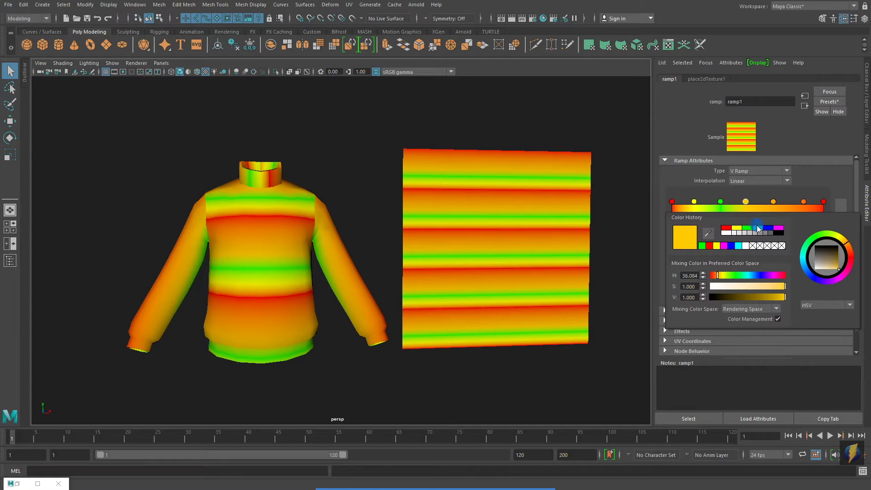
pyautogui.click(757, 228)
pyautogui.click(773, 202)
pyautogui.click(749, 250)
pyautogui.click(751, 228)
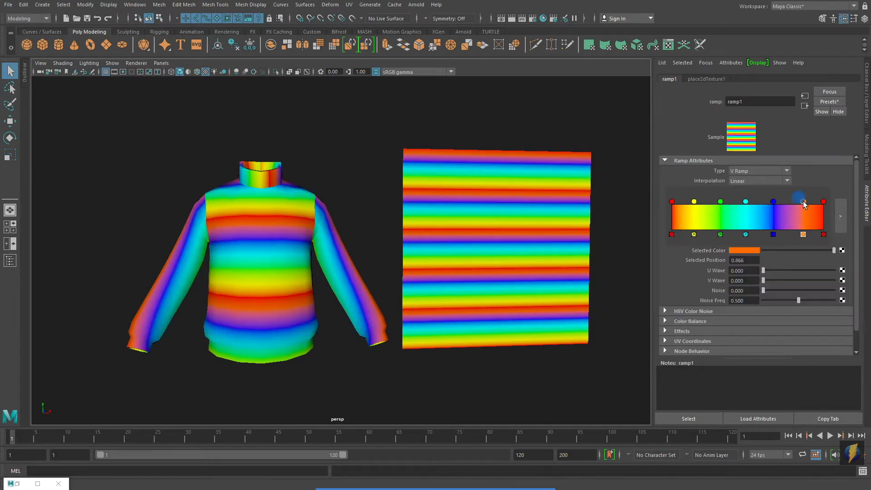
pyautogui.click(804, 202)
pyautogui.click(745, 252)
pyautogui.click(762, 228)
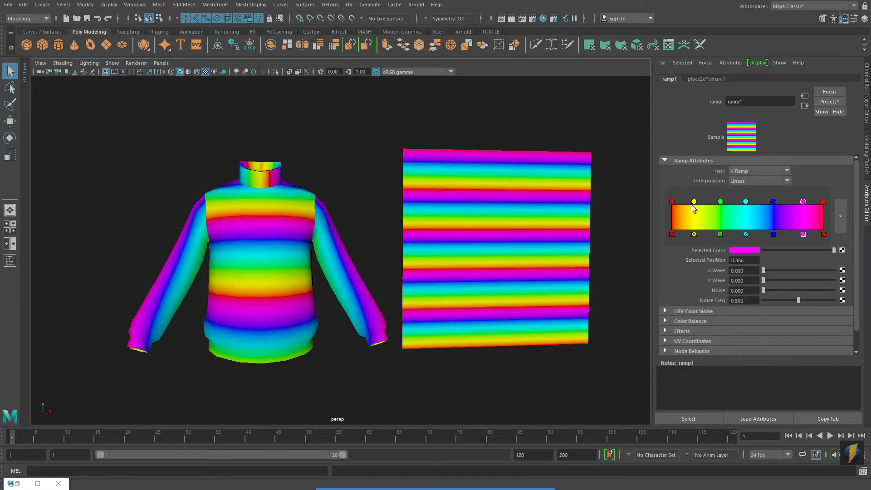
# - Nudge the first red stop inward and move magenta to about 0.842
pyautogui.click(673, 202)
pyautogui.moveTo(673, 202); pyautogui.dragTo(676, 202)
pyautogui.moveTo(824, 201); pyautogui.dragTo(799, 202)
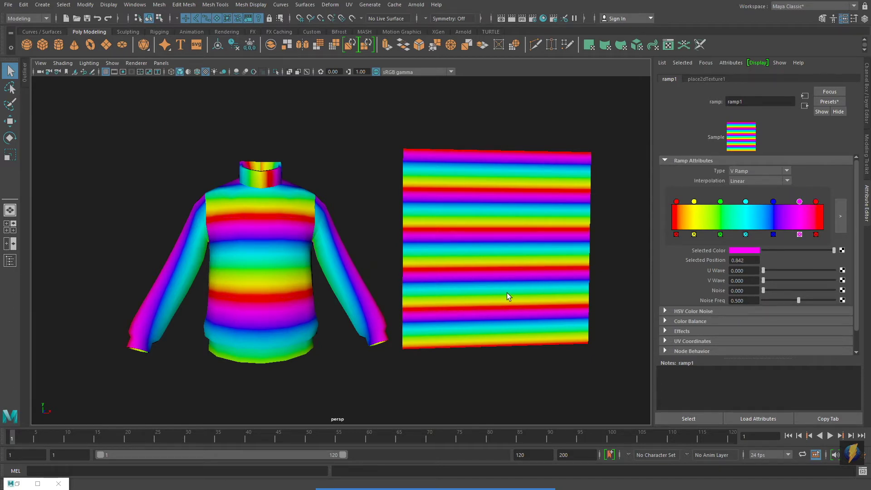
pyautogui.click(544, 19)
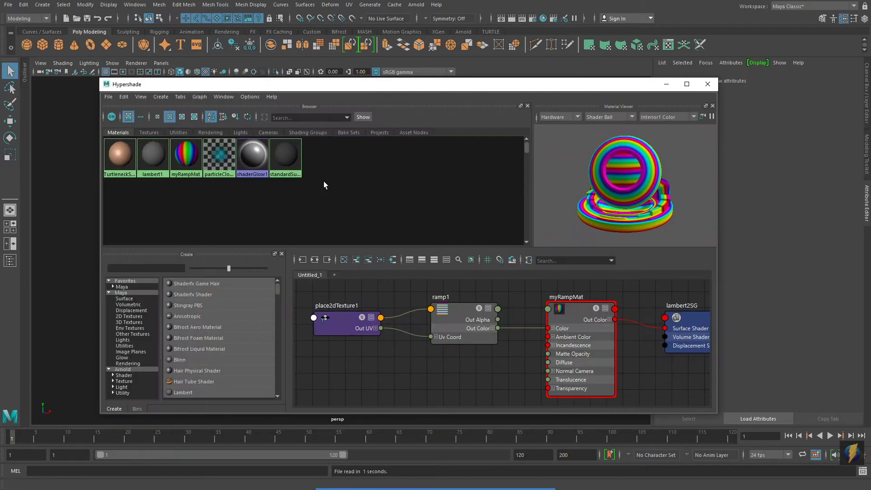
# - Tidy the node graph, load ramp1's settings, and minimize Hypershade
pyautogui.click(186, 155)
pyautogui.click(314, 259)
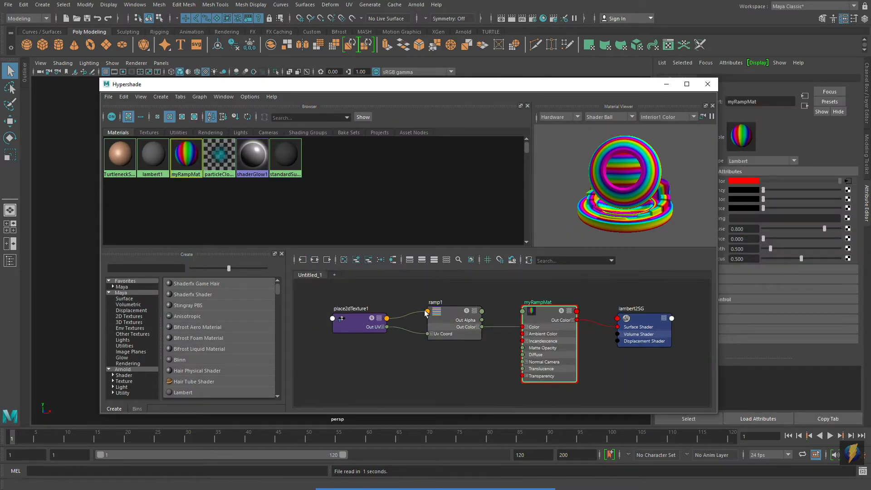
pyautogui.click(446, 321)
pyautogui.click(667, 84)
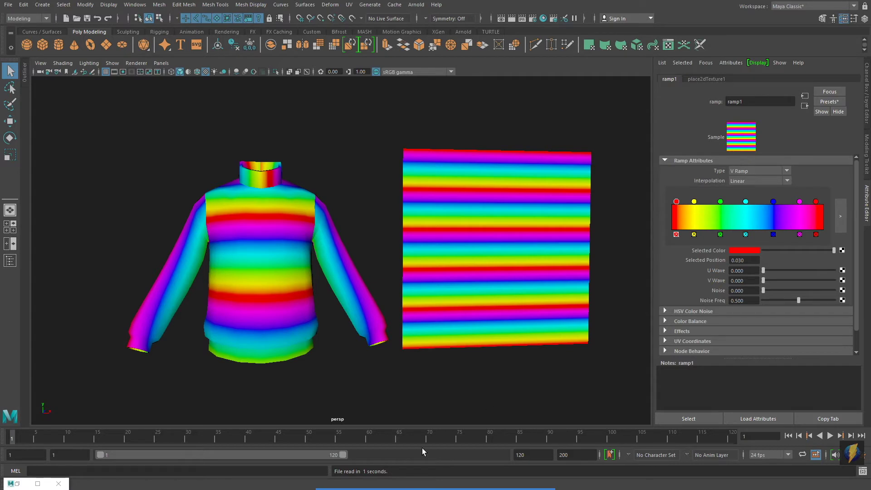
pyautogui.moveTo(422, 488)
pyautogui.click(469, 469)
# - Set ramp1's Interpolation to None for hard-edged rainbow stripes
pyautogui.moveTo(478, 123); pyautogui.dragTo(694, 181)
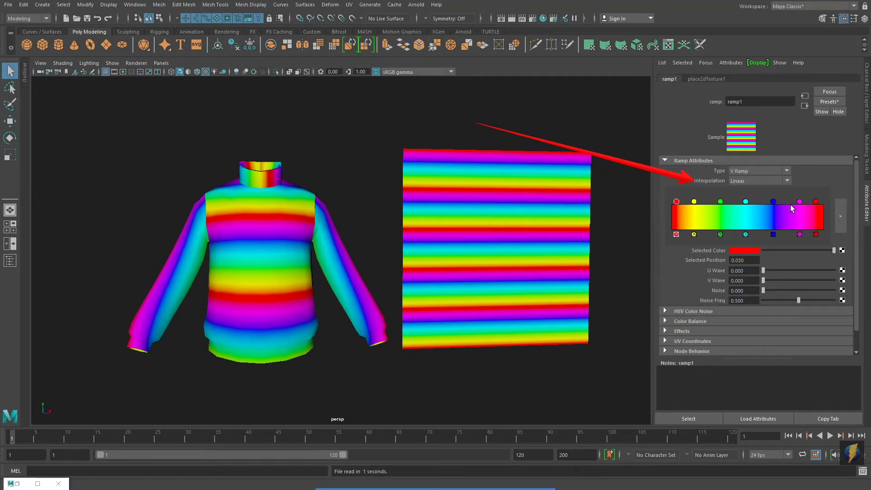
pyautogui.click(788, 180)
pyautogui.click(776, 188)
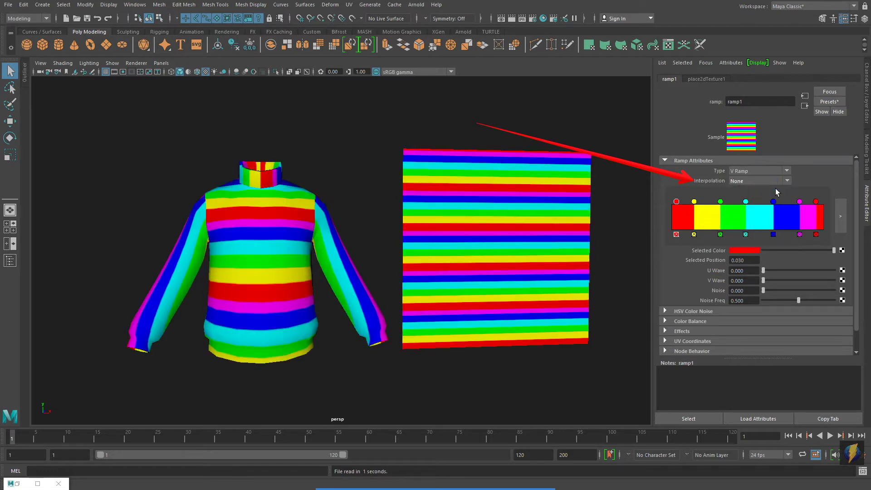
# - Delete the last red colour stop, spread the magenta and blue stops, and save as ramp07.mb
pyautogui.click(817, 234)
pyautogui.click(800, 202)
pyautogui.moveTo(801, 202); pyautogui.dragTo(697, 202)
pyautogui.click(745, 201)
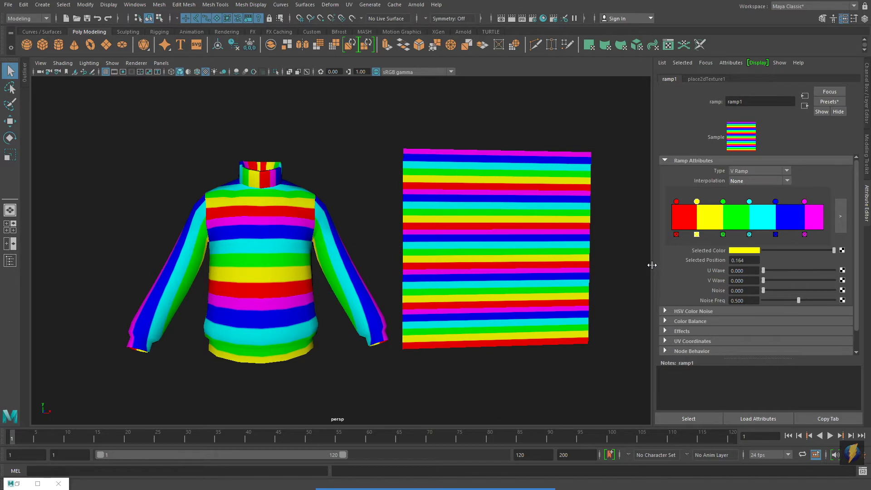
pyautogui.hotkey('ctrl', 's')
# - Test U Wave 1.000 and noise on the stripes, leaving Noise and Noise Freq at 0
pyautogui.moveTo(483, 363)
pyautogui.mouseDown()
pyautogui.moveTo(596, 355)
pyautogui.moveTo(688, 273)
pyautogui.moveTo(707, 270)
pyautogui.moveTo(697, 208)
pyautogui.moveTo(720, 176)
pyautogui.mouseUp()
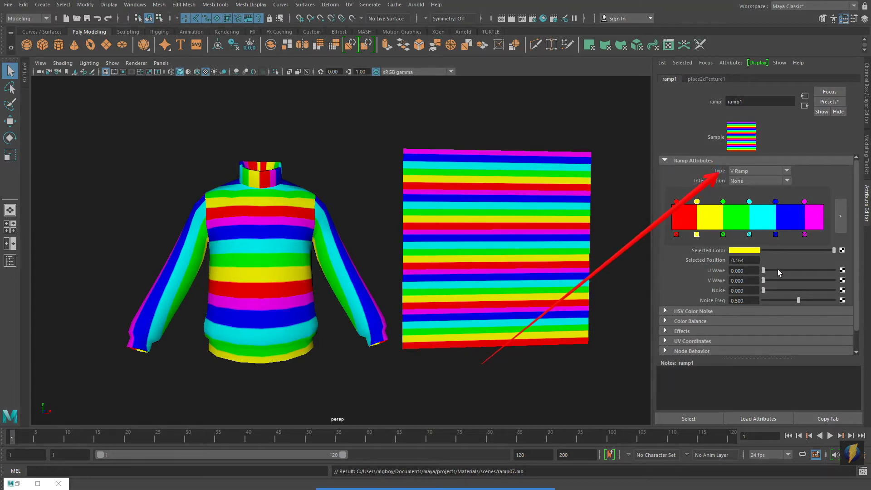
pyautogui.moveTo(764, 271)
pyautogui.mouseDown()
pyautogui.moveTo(835, 271)
pyautogui.moveTo(763, 284)
pyautogui.moveTo(861, 282)
pyautogui.moveTo(753, 283)
pyautogui.mouseUp()
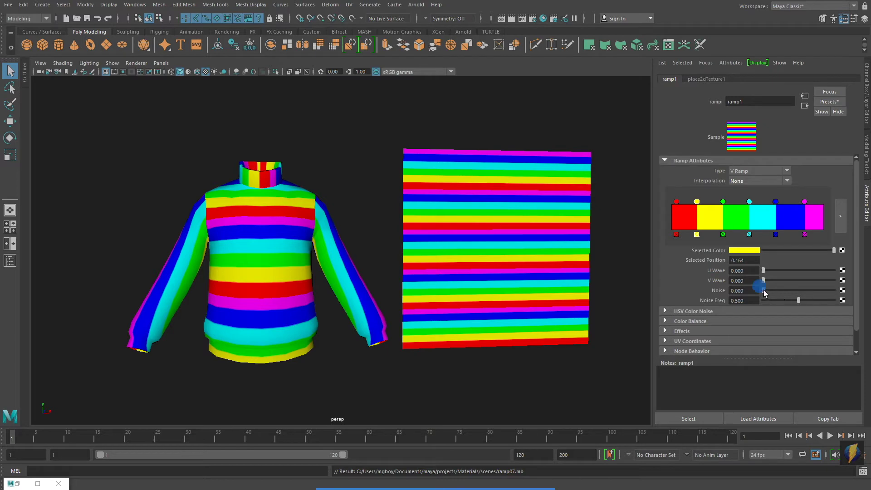
pyautogui.moveTo(764, 290)
pyautogui.mouseDown()
pyautogui.moveTo(838, 290)
pyautogui.moveTo(762, 292)
pyautogui.moveTo(836, 301)
pyautogui.moveTo(766, 301)
pyautogui.moveTo(838, 301)
pyautogui.moveTo(761, 310)
pyautogui.moveTo(783, 290)
pyautogui.moveTo(757, 290)
pyautogui.mouseUp()
pyautogui.click(787, 171)
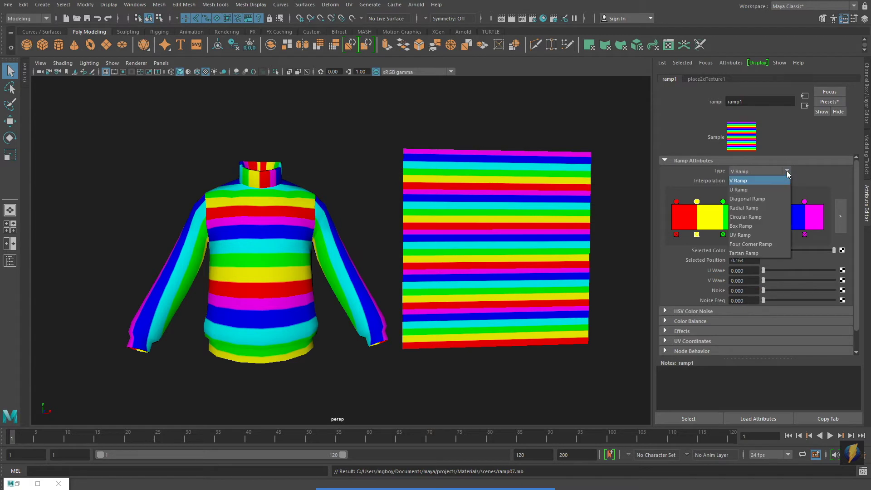
# - Make ramp1 a U Ramp and set place2dTexture1 Repeat UV to 5 by 5
pyautogui.click(760, 190)
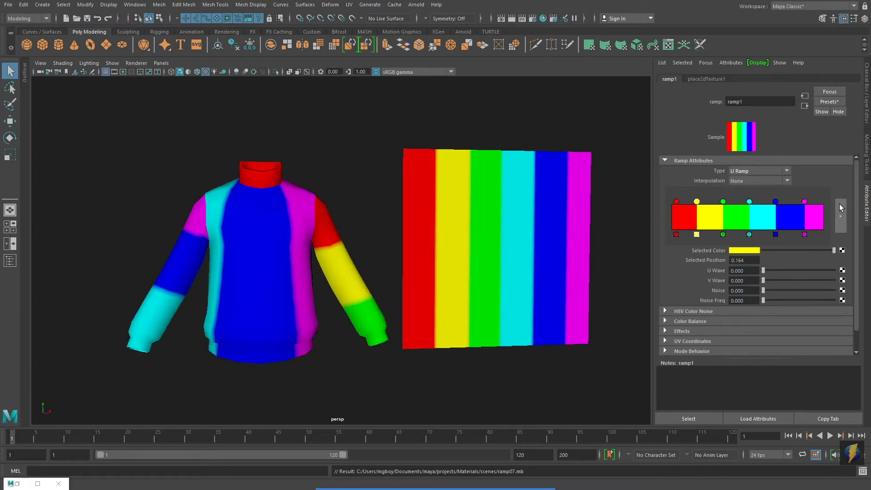
pyautogui.click(701, 79)
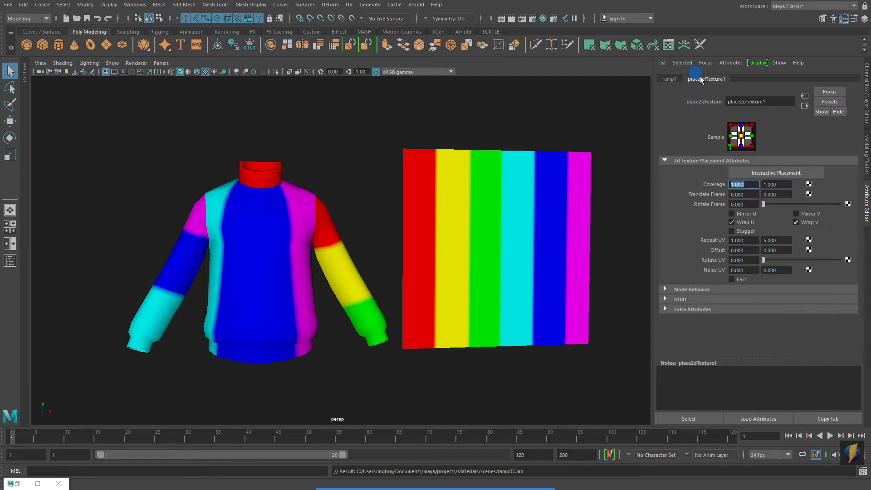
pyautogui.click(744, 240)
pyautogui.write('5')
pyautogui.press('Return')
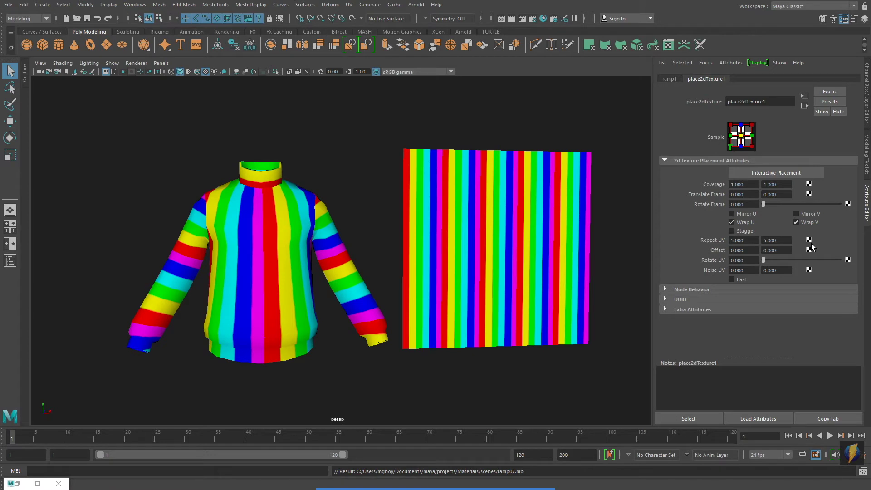
# - Adjust ramp1's U Wave and set Noise to 0.594, dragging Noise Freq back to 0
pyautogui.click(670, 79)
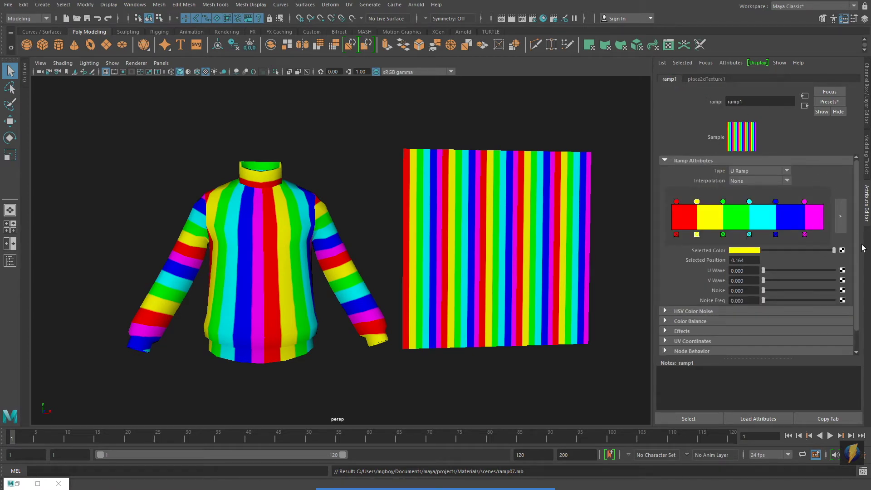
pyautogui.moveTo(763, 271)
pyautogui.mouseDown()
pyautogui.moveTo(842, 272)
pyautogui.moveTo(761, 279)
pyautogui.mouseUp()
pyautogui.moveTo(764, 291); pyautogui.dragTo(778, 301)
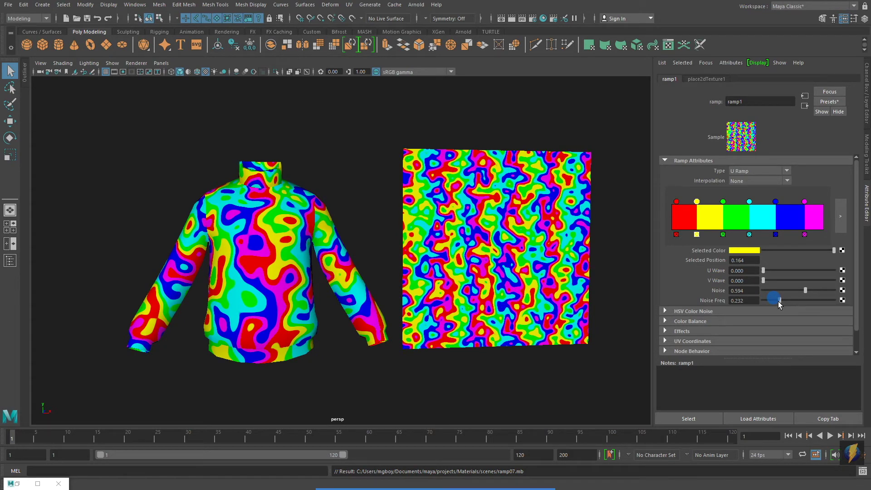
pyautogui.moveTo(778, 302); pyautogui.dragTo(761, 306)
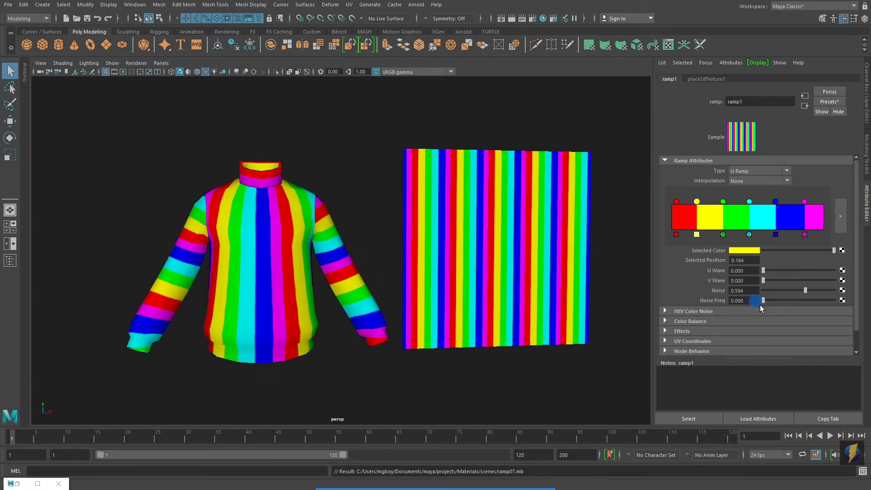
# - Cycle ramp1 through Diagonal, Radial, Circular and Box types, ending on UV Ramp
pyautogui.click(787, 172)
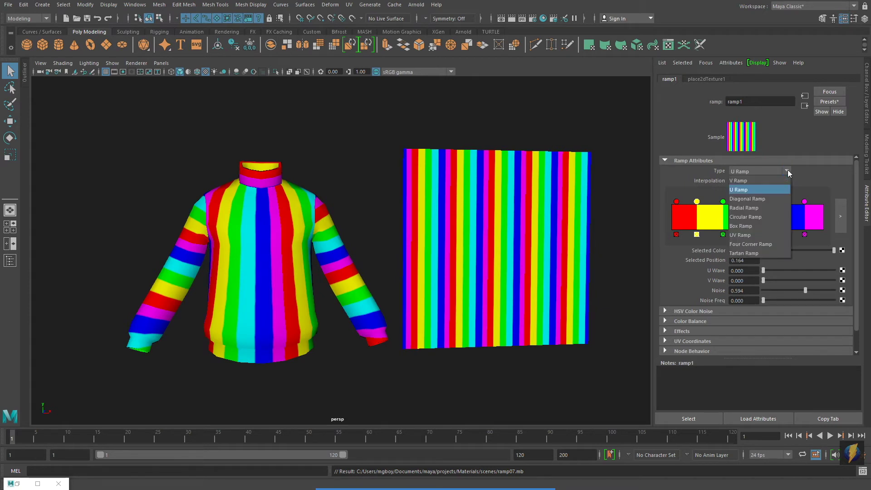
pyautogui.click(769, 198)
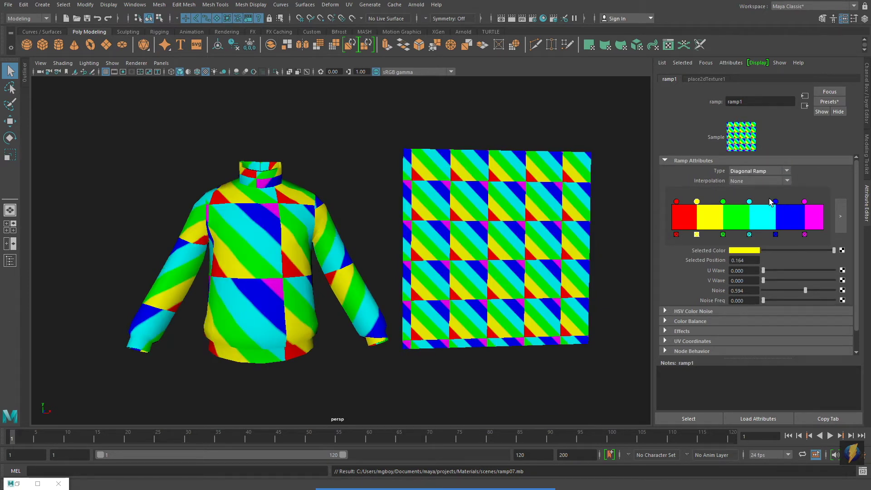
pyautogui.click(788, 171)
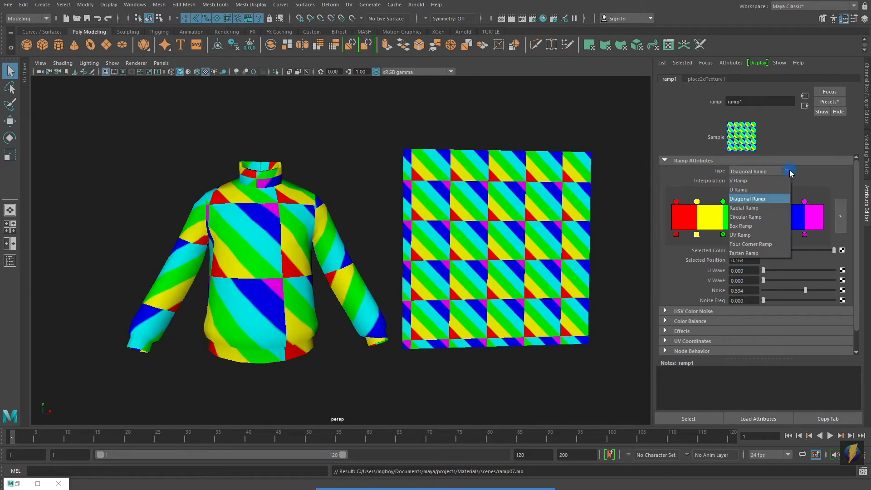
pyautogui.click(768, 207)
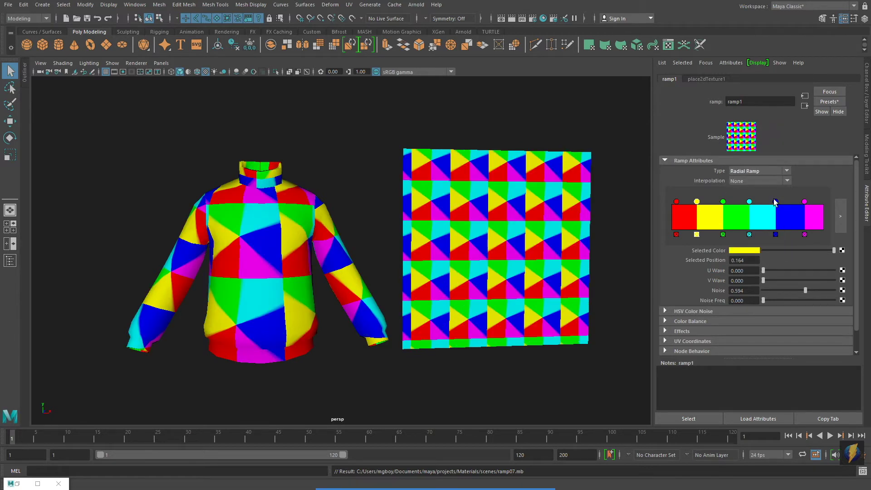
pyautogui.click(788, 171)
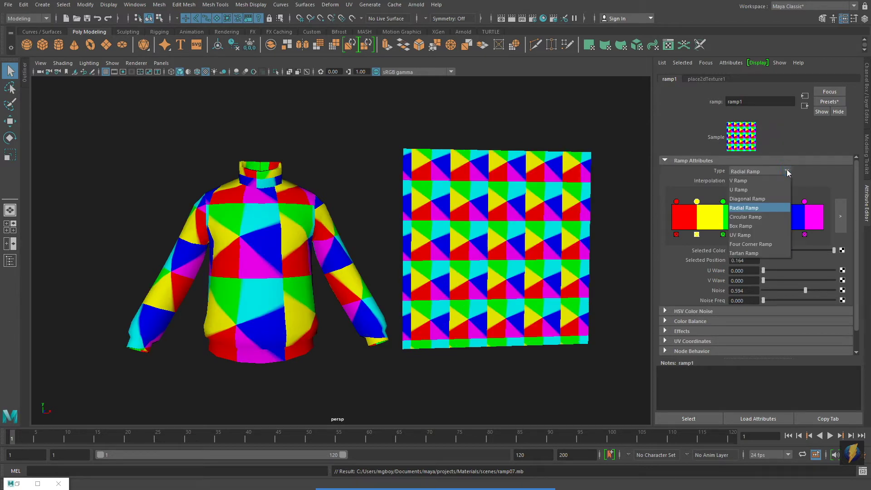
pyautogui.click(765, 217)
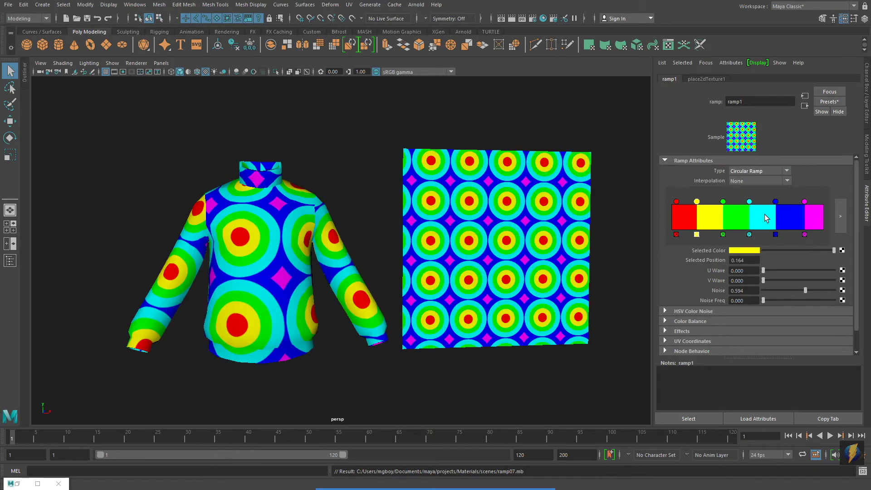
pyautogui.click(788, 172)
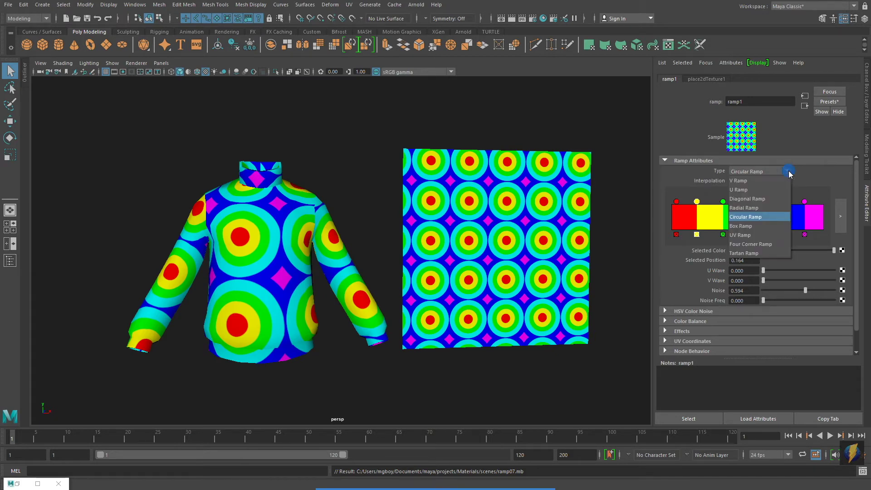
pyautogui.click(751, 226)
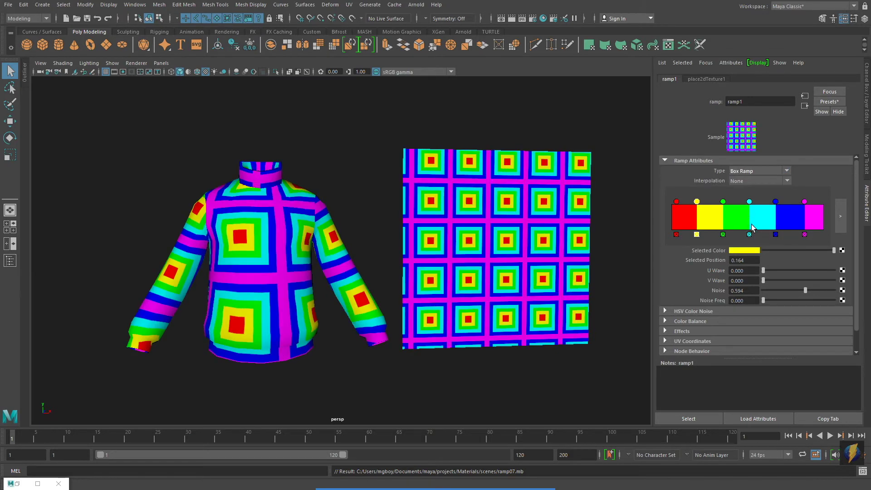
pyautogui.click(787, 171)
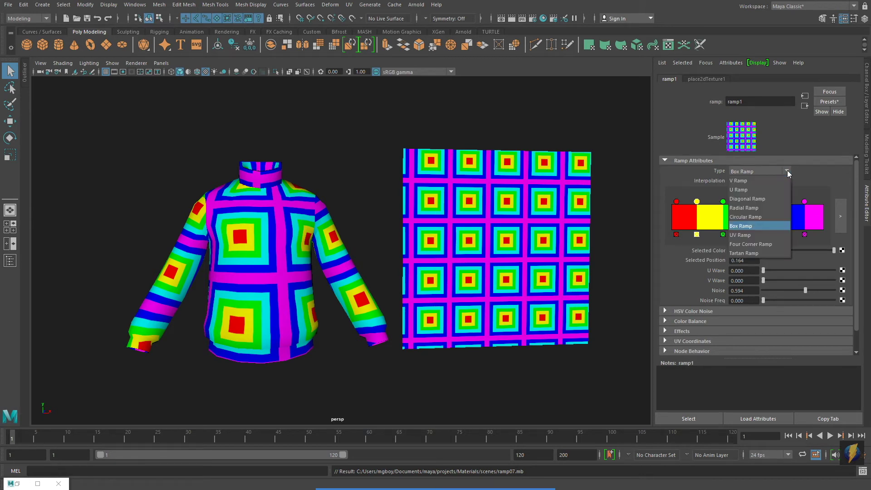
pyautogui.click(755, 233)
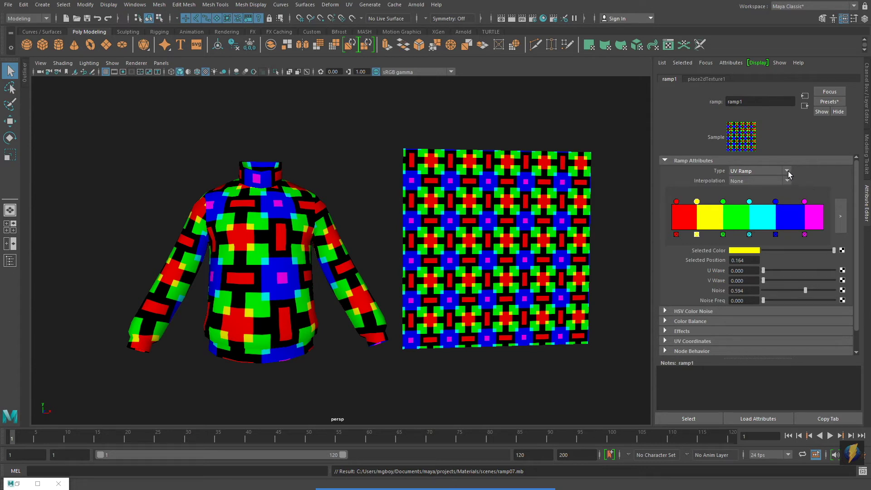
pyautogui.click(788, 171)
# - Try Four Corner Ramp, then switch ramp1 to Tartan Ramp
pyautogui.click(759, 242)
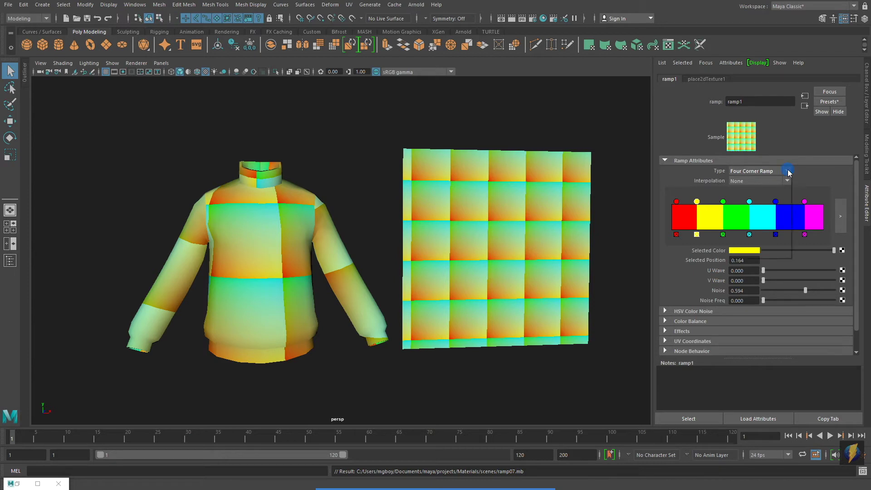
pyautogui.click(787, 170)
pyautogui.click(751, 253)
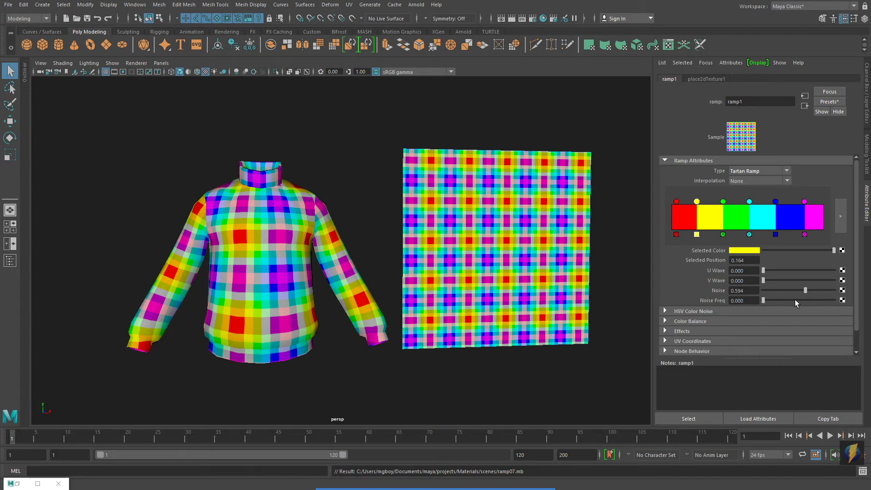
# - Test Noise Freq and U/V Wave distortion on the tartan, resetting the waves to 0
pyautogui.moveTo(764, 300); pyautogui.dragTo(772, 301)
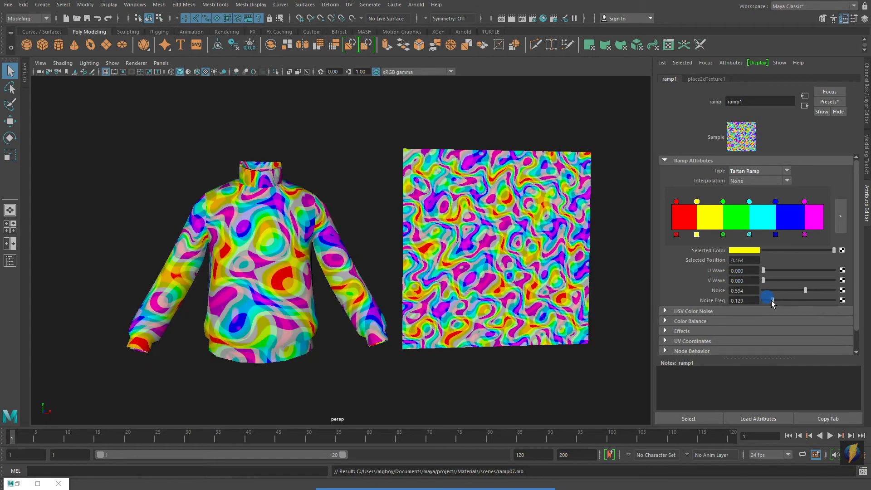
pyautogui.moveTo(773, 303); pyautogui.dragTo(767, 303)
pyautogui.moveTo(764, 274)
pyautogui.mouseDown()
pyautogui.moveTo(787, 276)
pyautogui.moveTo(768, 280)
pyautogui.moveTo(780, 281)
pyautogui.mouseUp()
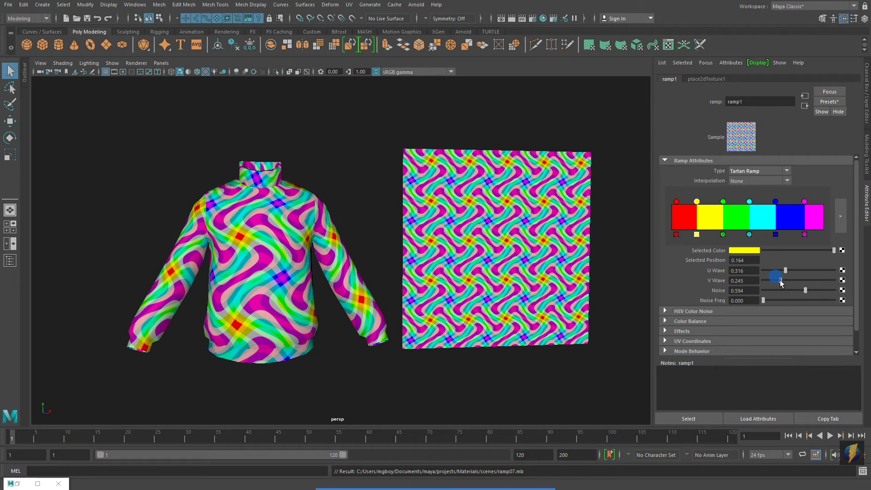
pyautogui.moveTo(780, 281)
pyautogui.mouseDown()
pyautogui.moveTo(758, 282)
pyautogui.moveTo(781, 271)
pyautogui.moveTo(761, 271)
pyautogui.mouseUp()
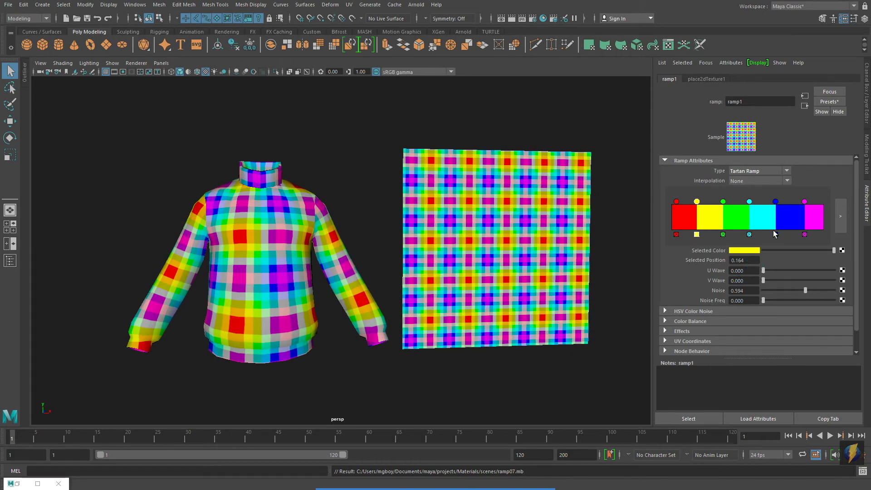
# - Switch ramp1 back to Circular Ramp with a wavy noise look
pyautogui.click(787, 172)
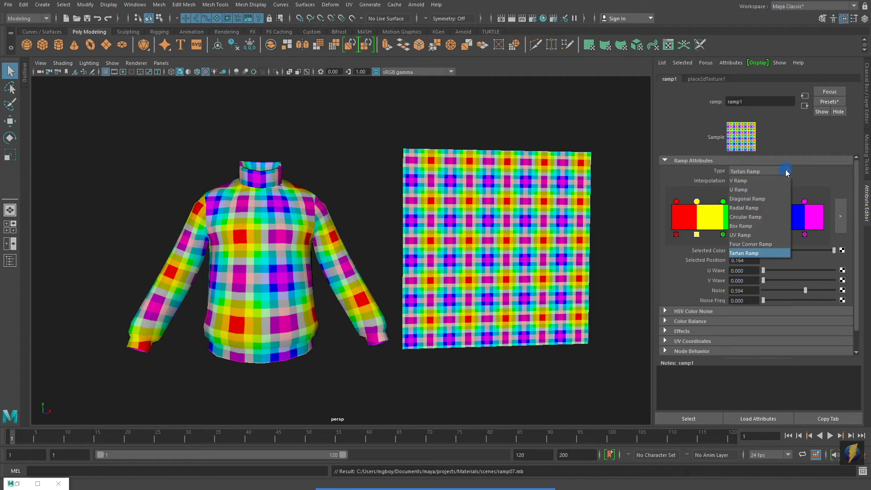
pyautogui.click(746, 217)
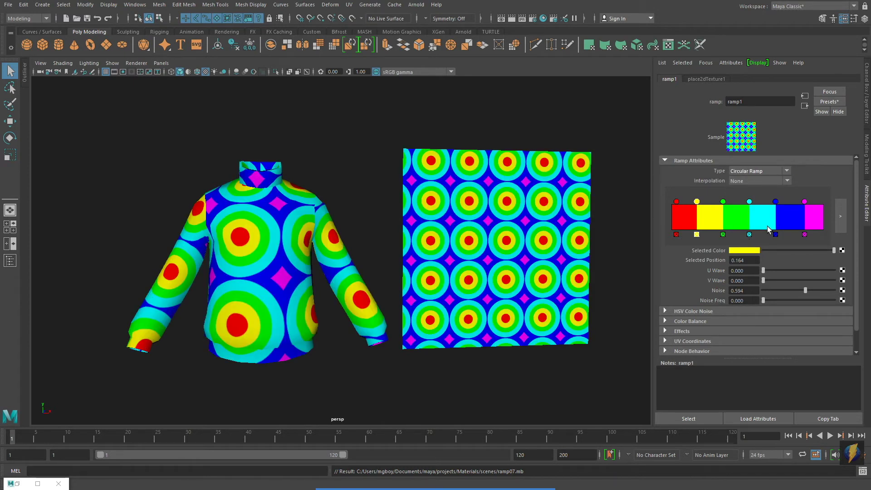
pyautogui.moveTo(764, 282)
pyautogui.mouseDown()
pyautogui.moveTo(776, 284)
pyautogui.moveTo(765, 281)
pyautogui.moveTo(771, 304)
pyautogui.mouseUp()
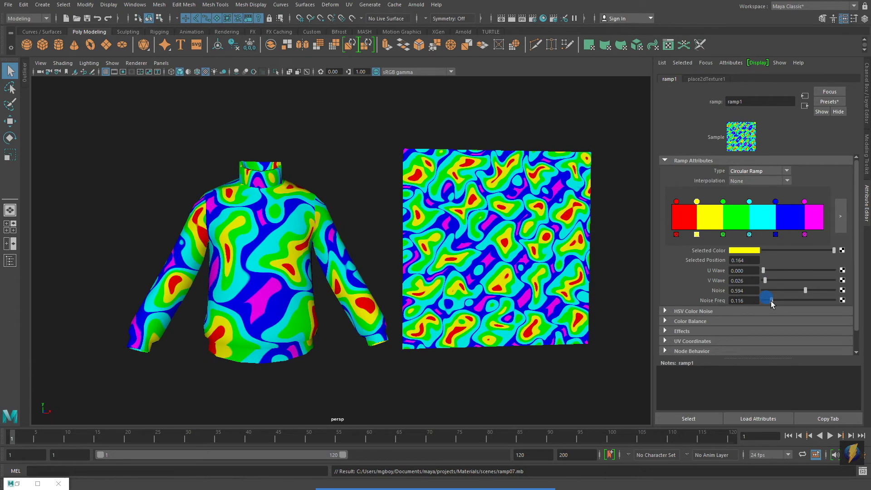
# - Reposition the colour stops: widen cyan, yellow to 0.293, magenta to 0.827, noise removed
pyautogui.scroll(5, 417, 299)
pyautogui.click(804, 202)
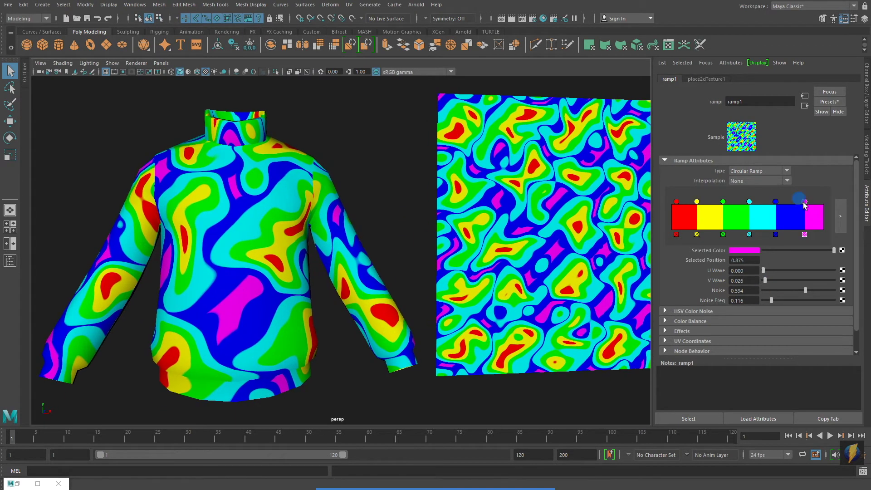
pyautogui.moveTo(804, 203); pyautogui.dragTo(783, 202)
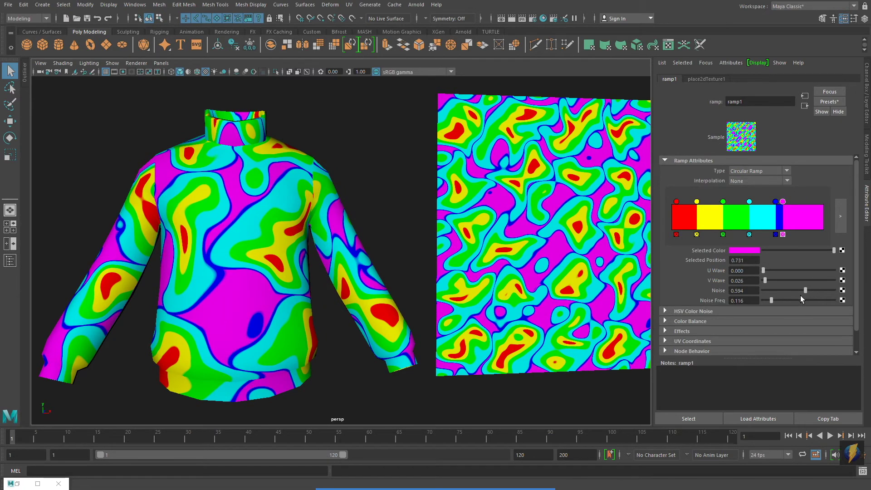
pyautogui.moveTo(771, 300); pyautogui.dragTo(758, 301)
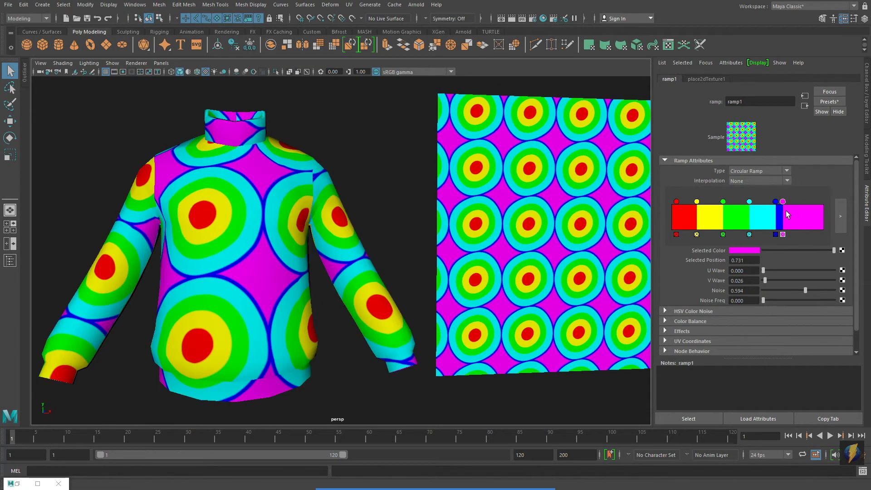
pyautogui.moveTo(750, 201)
pyautogui.mouseDown()
pyautogui.moveTo(762, 202)
pyautogui.moveTo(736, 202)
pyautogui.moveTo(750, 202)
pyautogui.mouseUp()
pyautogui.moveTo(697, 202)
pyautogui.mouseDown()
pyautogui.moveTo(717, 203)
pyautogui.moveTo(682, 205)
pyautogui.mouseUp()
pyautogui.moveTo(783, 201); pyautogui.dragTo(814, 205)
# - Restore a light Noise Freq of 0.071 on the ramp
pyautogui.scroll(-4, 550, 227)
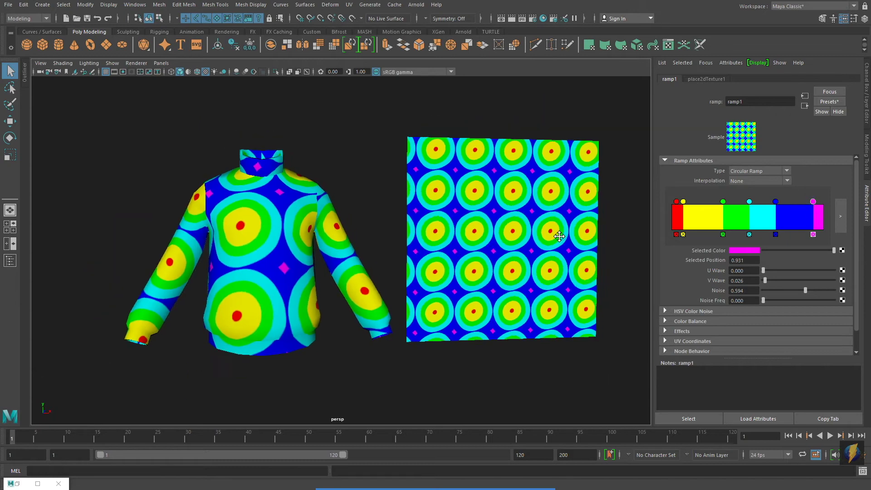
pyautogui.moveTo(764, 299); pyautogui.dragTo(768, 300)
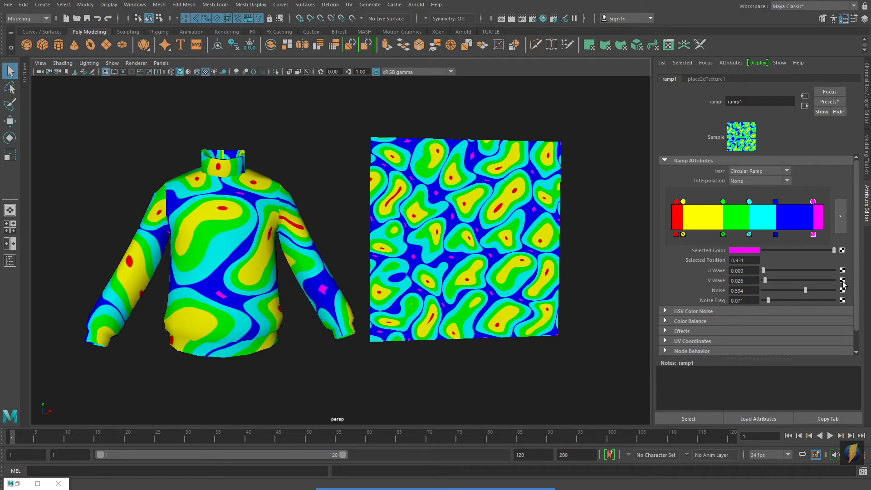
pyautogui.hotkey('ctrl', 'z')
pyautogui.click(703, 79)
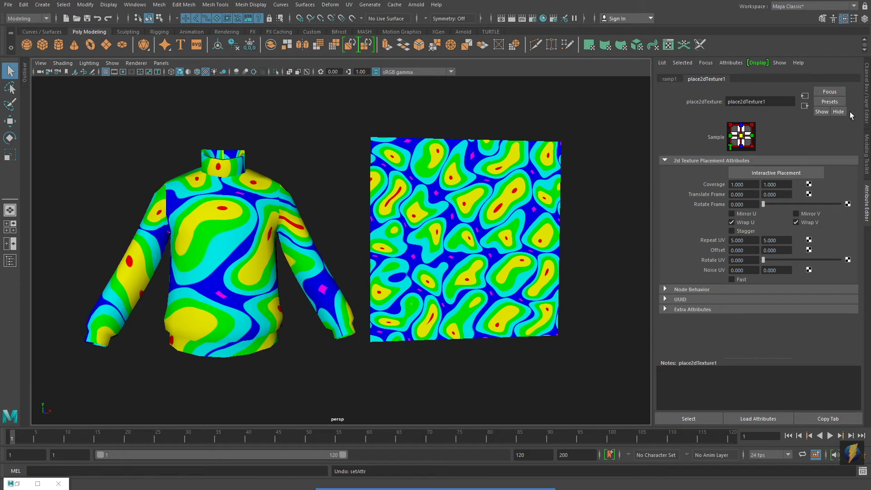
# - Try Repeat UV of 25 by 25, then a V repeat of 3
pyautogui.doubleClick(747, 241)
pyautogui.write('25')
pyautogui.press('Return')
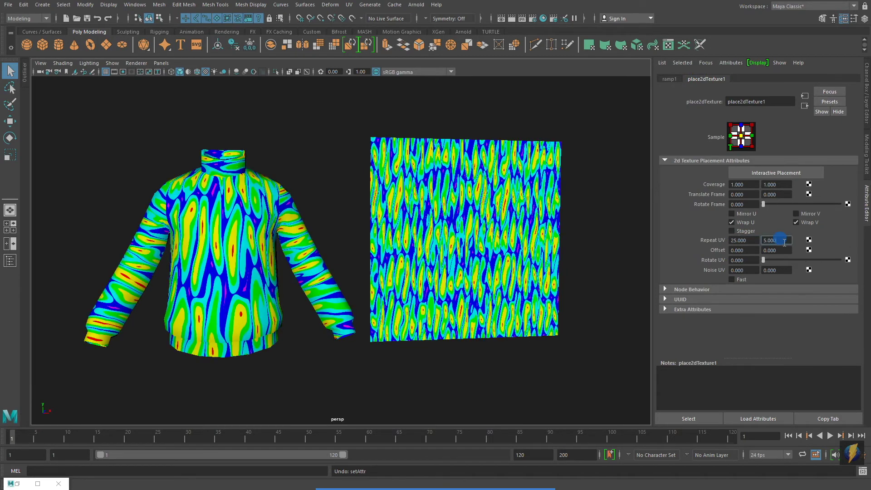
pyautogui.doubleClick(785, 241)
pyautogui.write('25')
pyautogui.press('Tab')
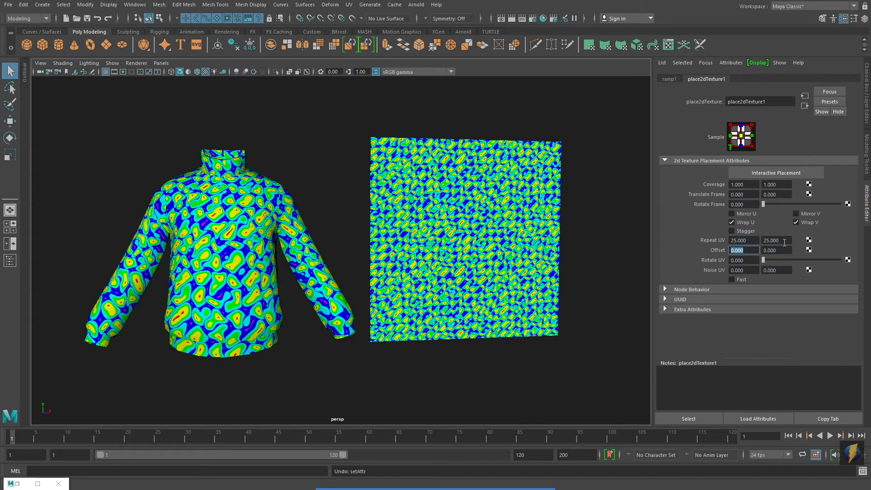
pyautogui.doubleClick(778, 240)
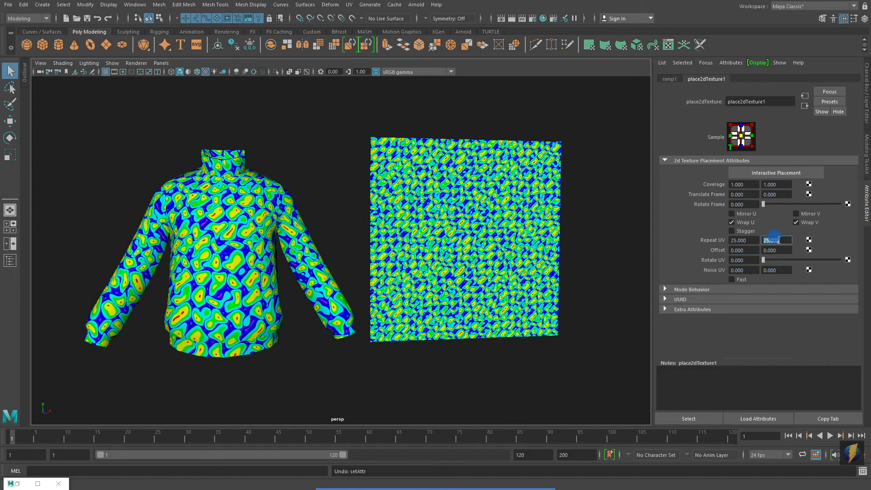
pyautogui.write('3')
pyautogui.press('Return')
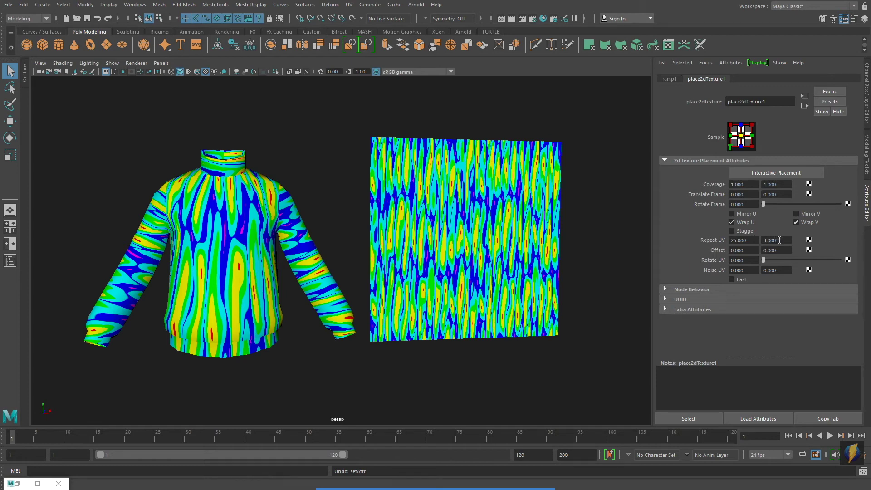
# - Set place2dTexture1 Repeat UV to 12 by 12
pyautogui.doubleClick(757, 241)
pyautogui.write('12')
pyautogui.doubleClick(782, 242)
pyautogui.write('12')
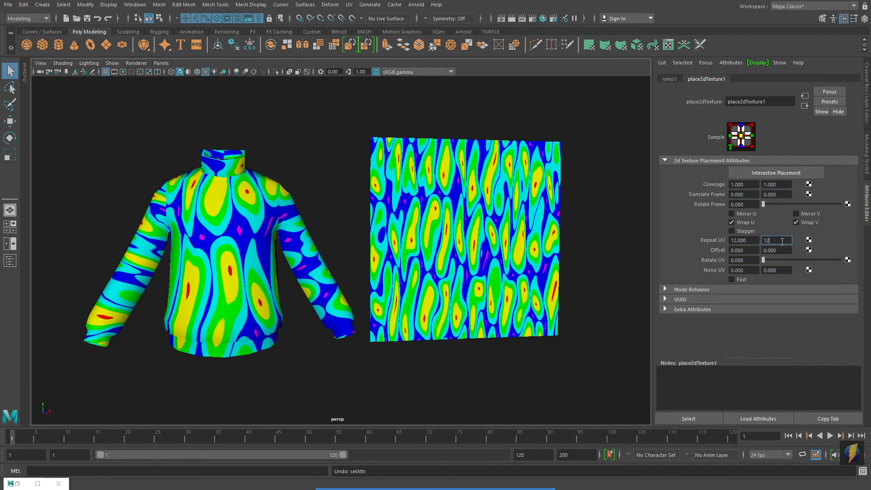
pyautogui.press('Tab')
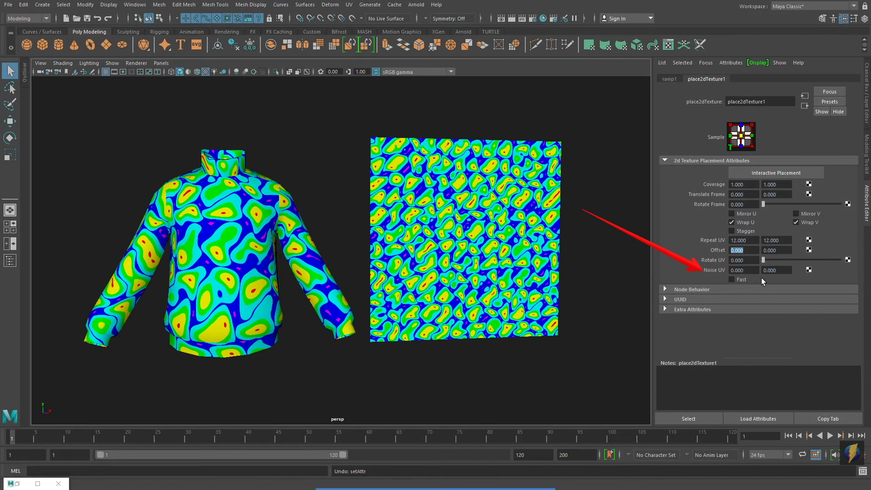
# - Try a Noise UV of 0.2 in both fields, then undo both changes
pyautogui.doubleClick(750, 269)
pyautogui.press('BackSpace')
pyautogui.write('.2')
pyautogui.press('Return')
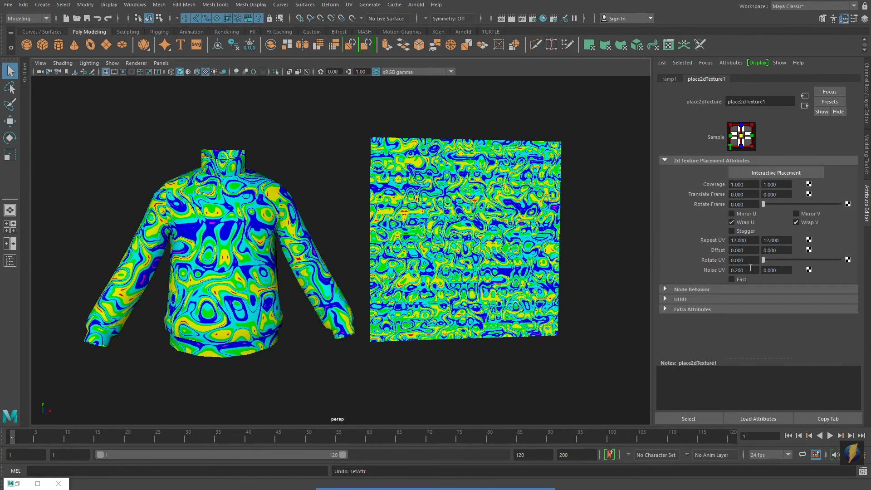
pyautogui.doubleClick(779, 270)
pyautogui.write('.2')
pyautogui.press('Return')
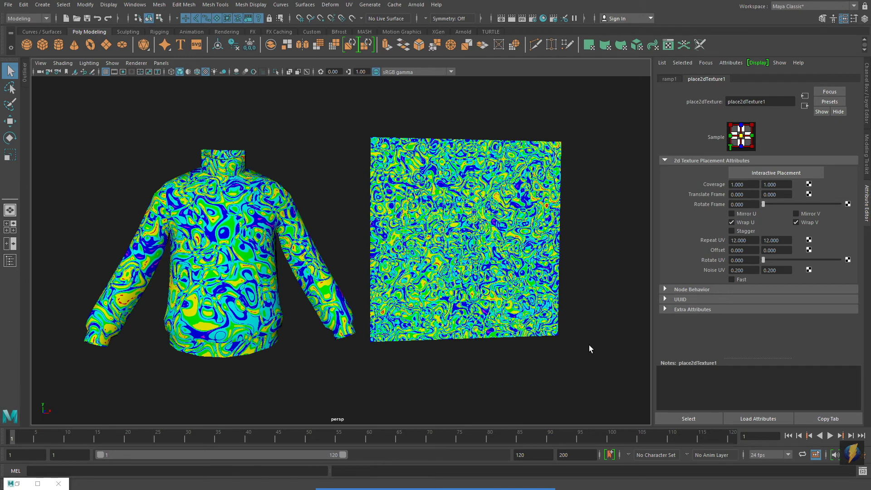
pyautogui.hotkey('ctrl', 'z')
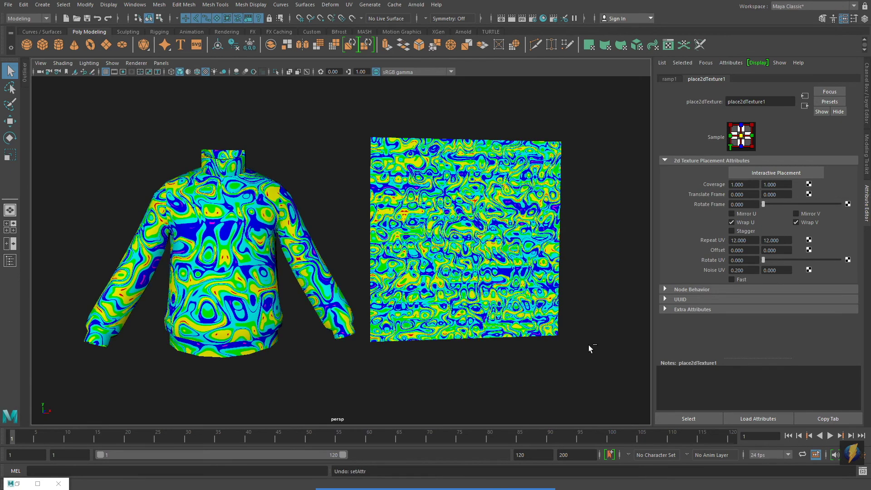
pyautogui.hotkey('ctrl', 'z')
# - Assign myRampMat1 to the sweater from Hypershade
pyautogui.click(597, 295)
pyautogui.press('w')
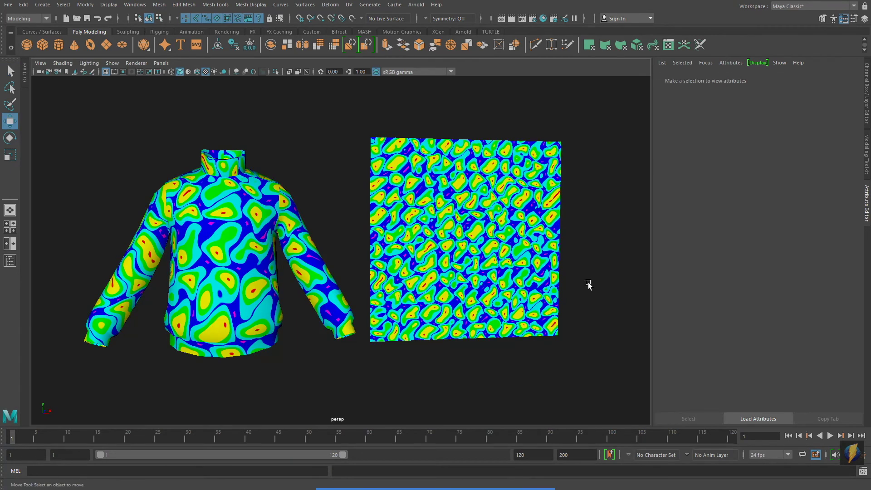
pyautogui.click(543, 18)
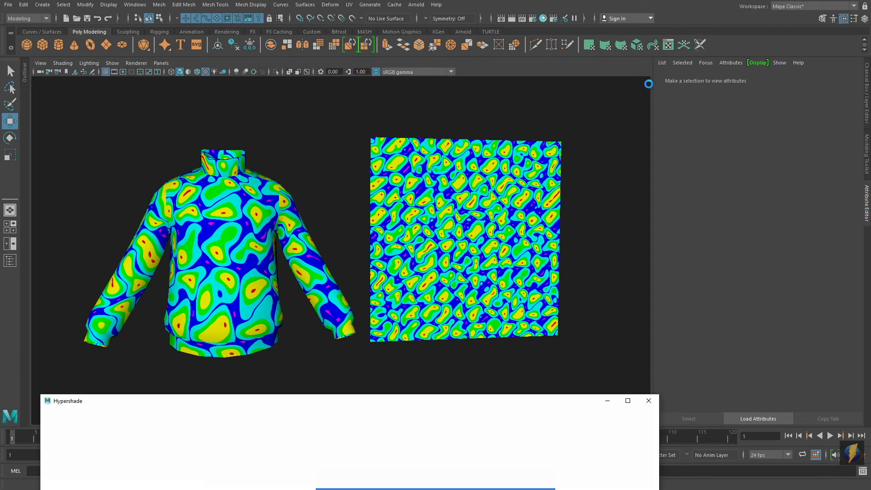
pyautogui.moveTo(413, 401); pyautogui.dragTo(476, 390)
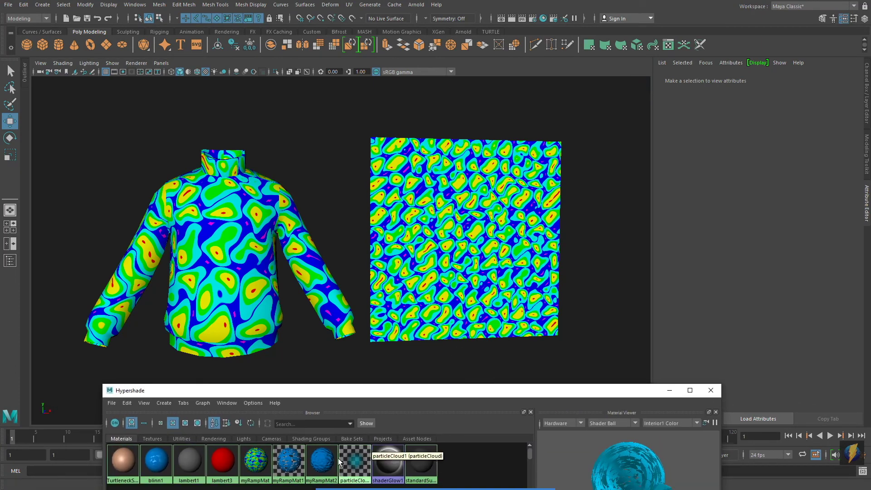
pyautogui.moveTo(296, 468); pyautogui.dragTo(300, 378, button='middle')
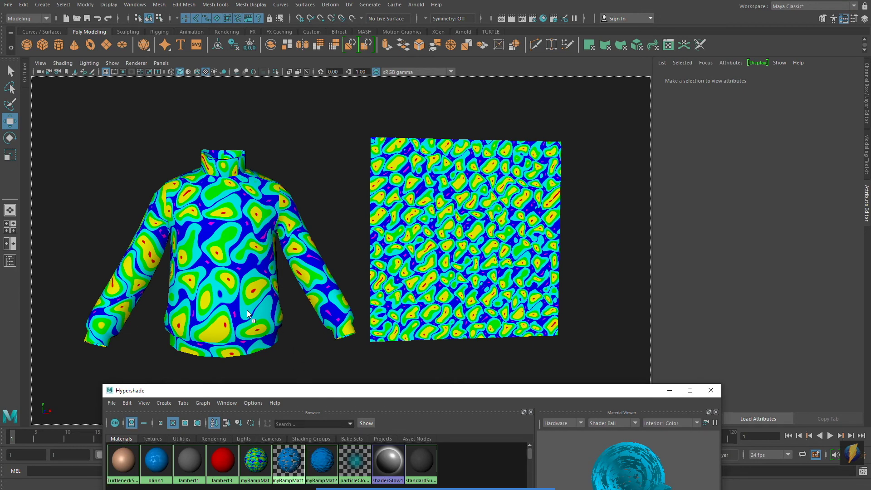
pyautogui.moveTo(247, 309); pyautogui.dragTo(248, 311, button='middle')
# - Move ramp4's white stop to 0.179 so more of the ramp is white
pyautogui.click(289, 460)
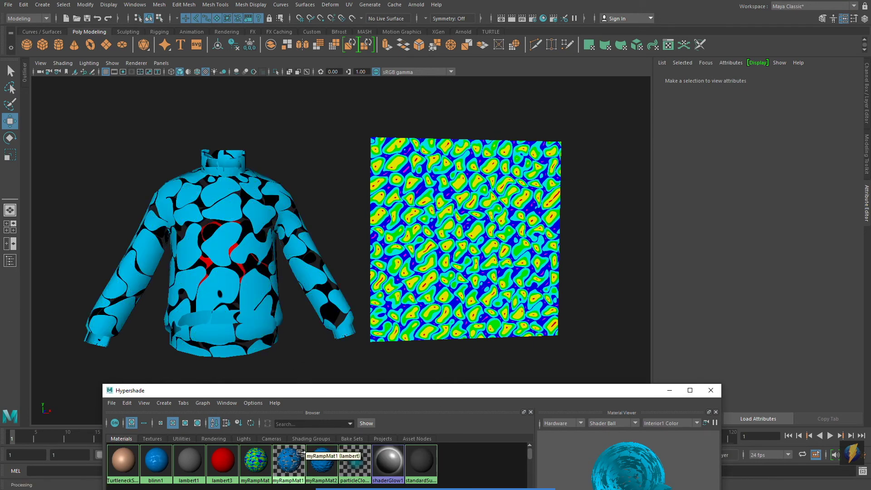
pyautogui.moveTo(344, 386); pyautogui.dragTo(319, 222)
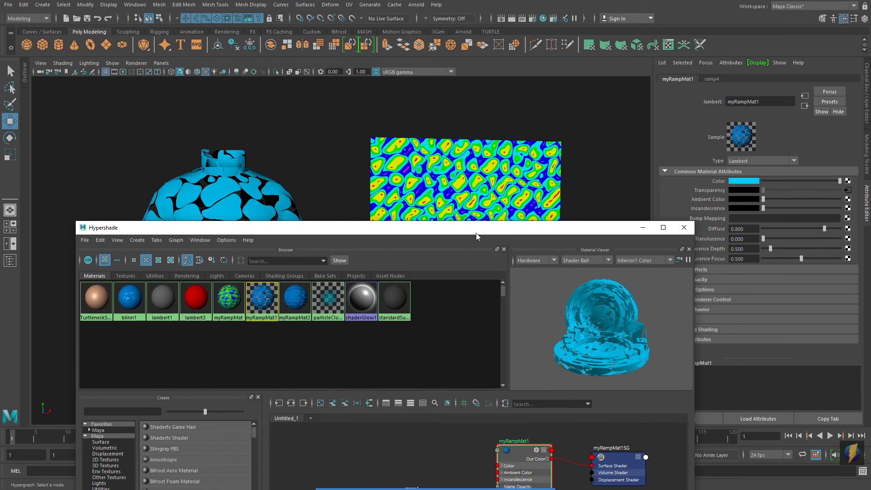
pyautogui.moveTo(475, 233); pyautogui.dragTo(476, 176)
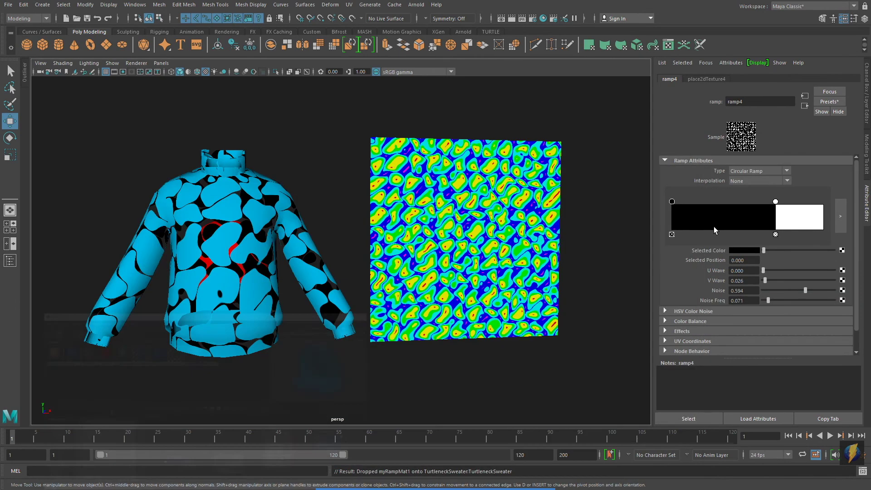
pyautogui.moveTo(776, 201)
pyautogui.mouseDown()
pyautogui.moveTo(673, 200)
pyautogui.moveTo(723, 213)
pyautogui.moveTo(817, 216)
pyautogui.moveTo(731, 235)
pyautogui.mouseUp()
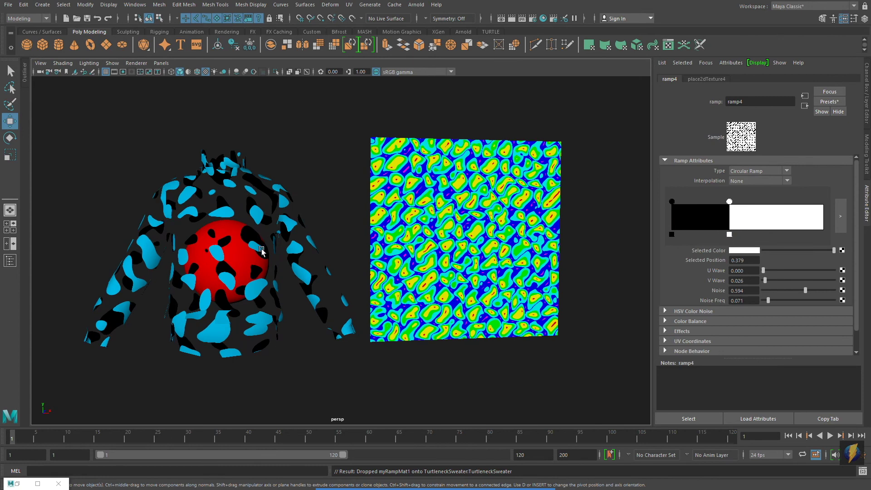
# - Delete the red sphere inside the sweater
pyautogui.click(233, 231)
pyautogui.click(274, 256)
pyautogui.moveTo(247, 209); pyautogui.dragTo(352, 223, button='middle')
pyautogui.press('Delete')
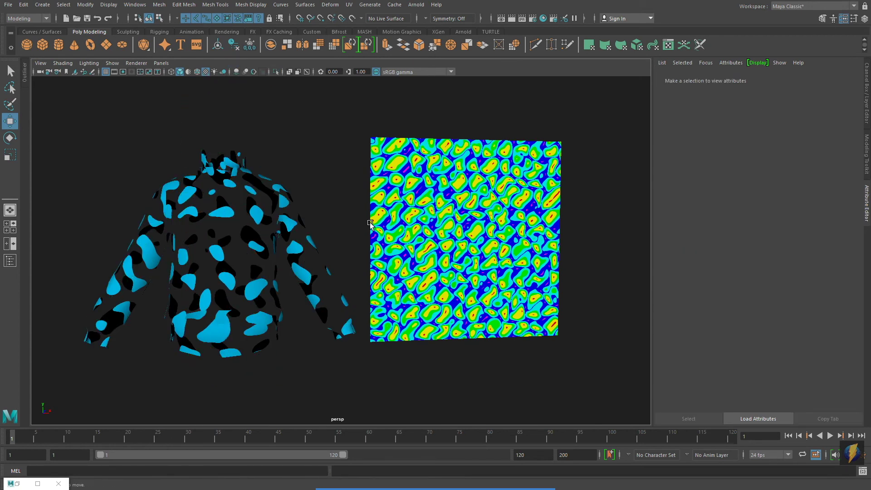
# - Apply the glossy blue bump/specular material to the turtleneck sweater, then minimize Hypershade
pyautogui.click(543, 19)
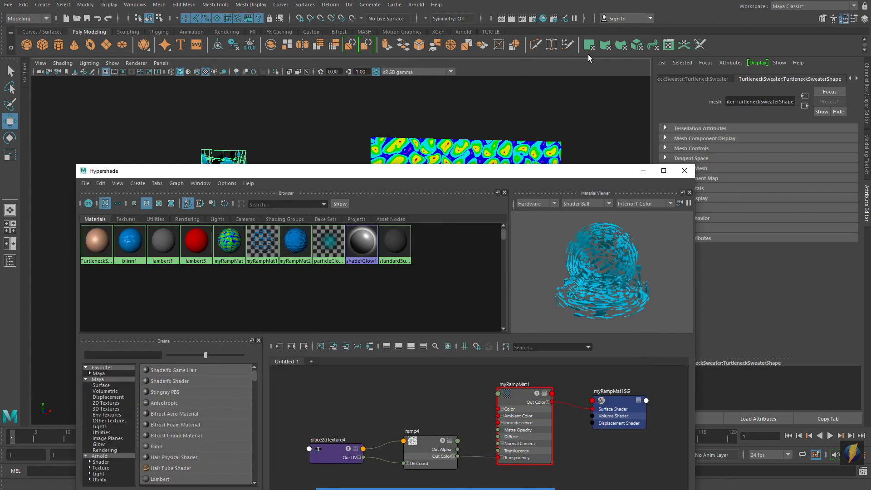
pyautogui.moveTo(330, 173); pyautogui.dragTo(450, 306)
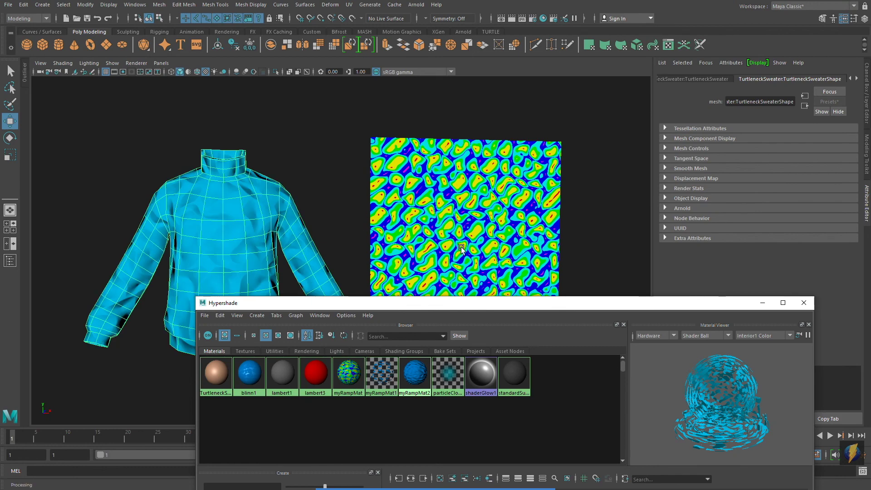
pyautogui.click(353, 186)
pyautogui.moveTo(762, 296); pyautogui.dragTo(749, 406)
pyautogui.keyDown('alt'); pyautogui.moveTo(499, 268); pyautogui.dragTo(375, 279); pyautogui.keyUp('alt')
pyautogui.moveTo(419, 418); pyautogui.dragTo(507, 324)
pyautogui.moveTo(324, 388); pyautogui.dragTo(286, 247, button='middle')
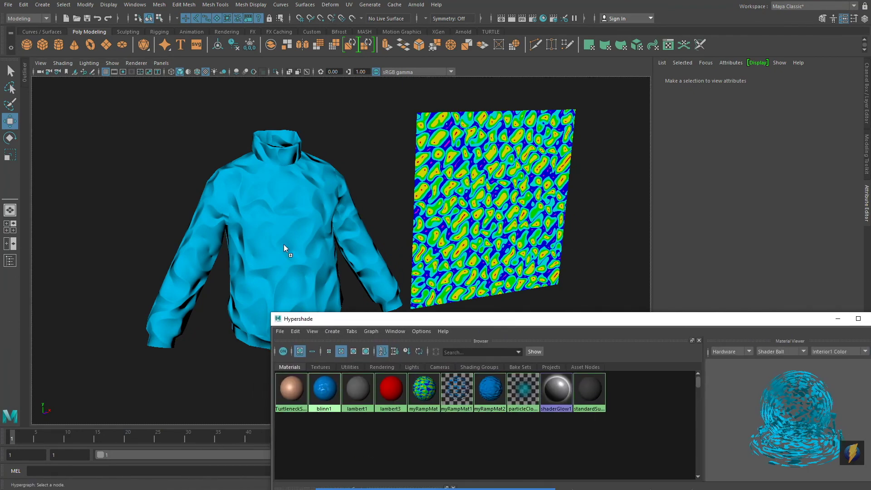
pyautogui.moveTo(649, 323); pyautogui.dragTo(486, 354)
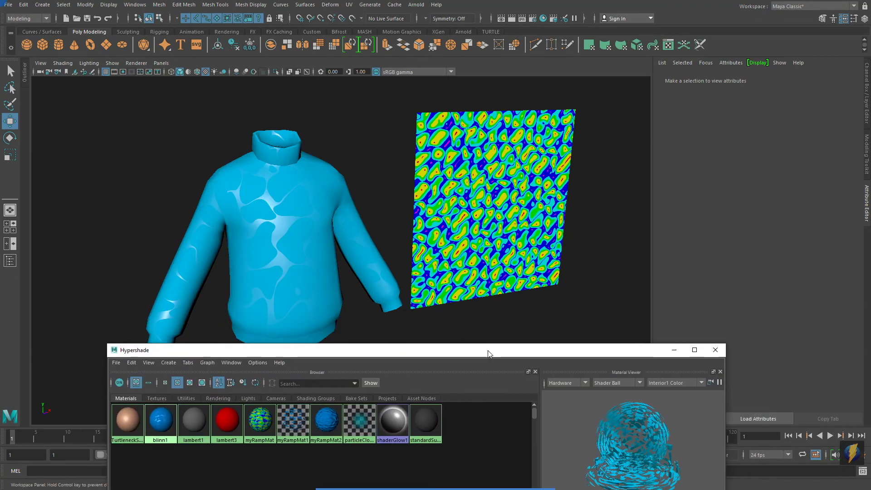
pyautogui.click(675, 351)
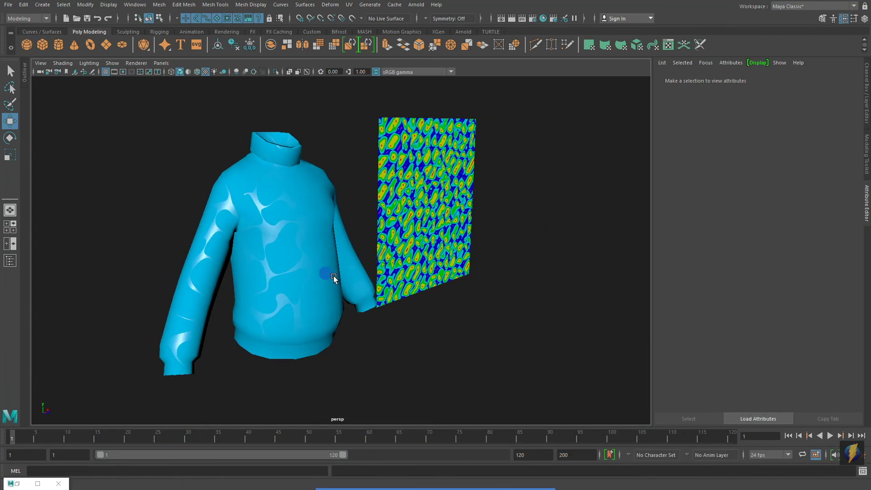